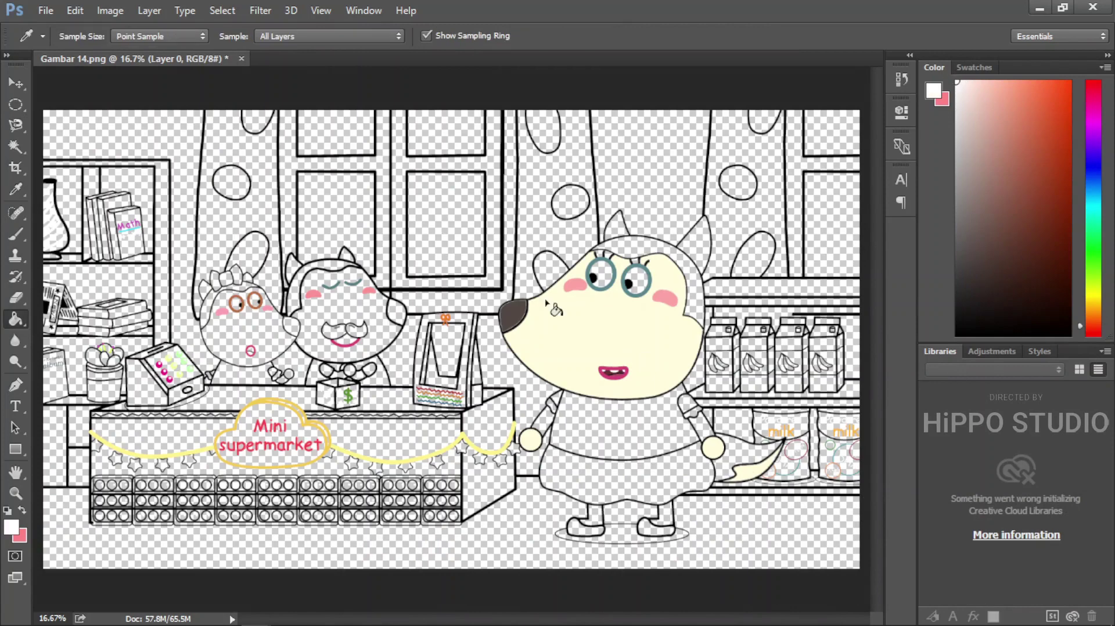
# - Fill the large wolf's ears, hair, arms, legs and tail with grey
pyautogui.keyDown('alt'); pyautogui.click(631, 265); pyautogui.keyUp('alt')
pyautogui.click(694, 250)
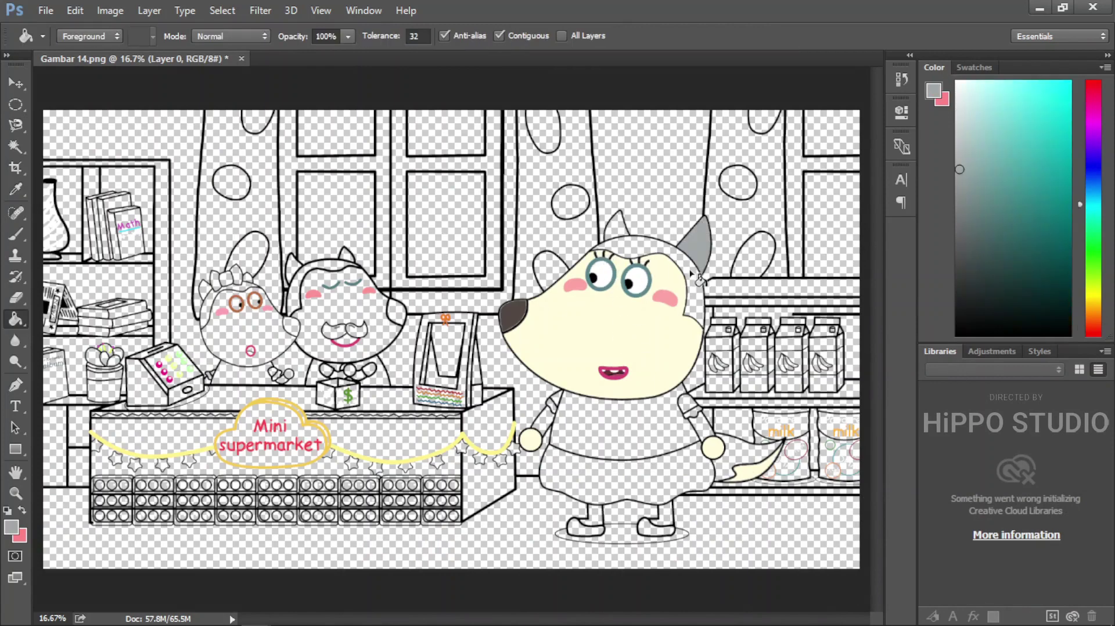
pyautogui.click(645, 244)
pyautogui.click(703, 421)
pyautogui.click(544, 421)
pyautogui.click(604, 523)
pyautogui.click(662, 514)
pyautogui.click(749, 458)
# - Fill the large wolf's dress with purple and her shoes with dark purple
pyautogui.keyDown('alt'); pyautogui.click(927, 476); pyautogui.keyUp('alt')
pyautogui.click(686, 408)
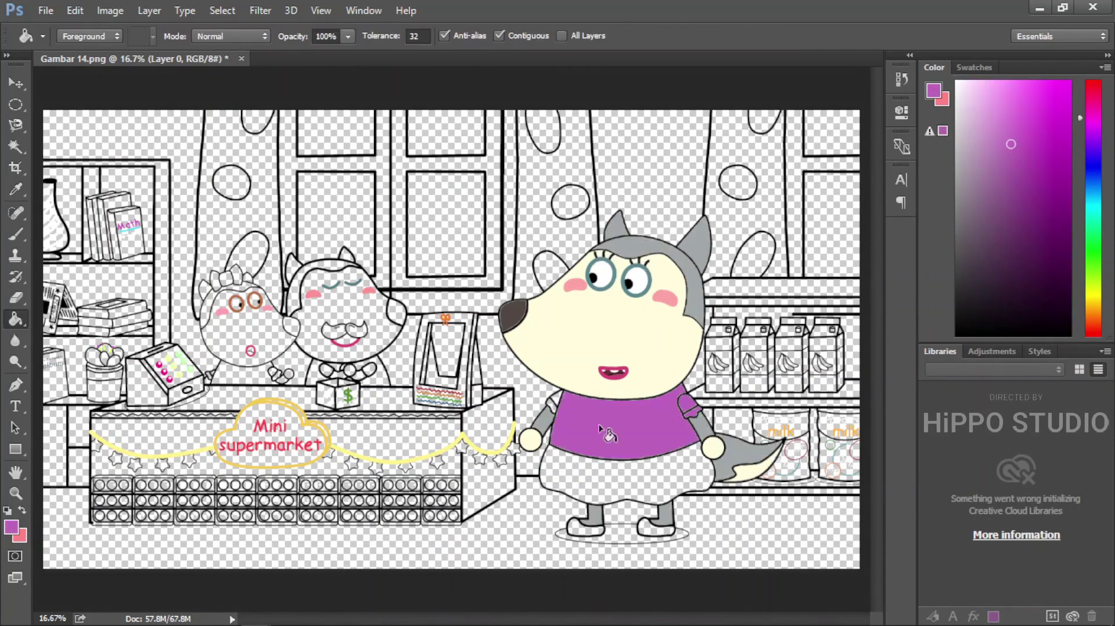
pyautogui.click(627, 492)
pyautogui.click(587, 528)
pyautogui.click(655, 528)
# - Fill the moustached wolf's face with cream and his hair, ears and arms with blue-grey
pyautogui.keyDown('alt'); pyautogui.click(558, 349); pyautogui.keyUp('alt')
pyautogui.click(360, 345)
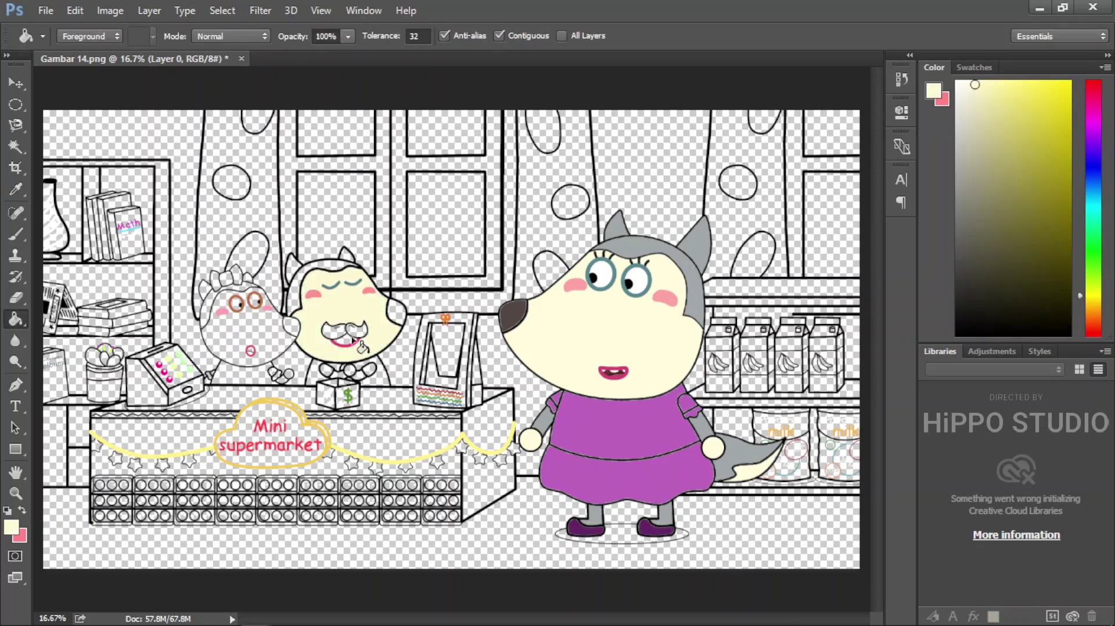
pyautogui.keyDown('alt'); pyautogui.click(594, 278); pyautogui.keyUp('alt')
pyautogui.click(357, 266)
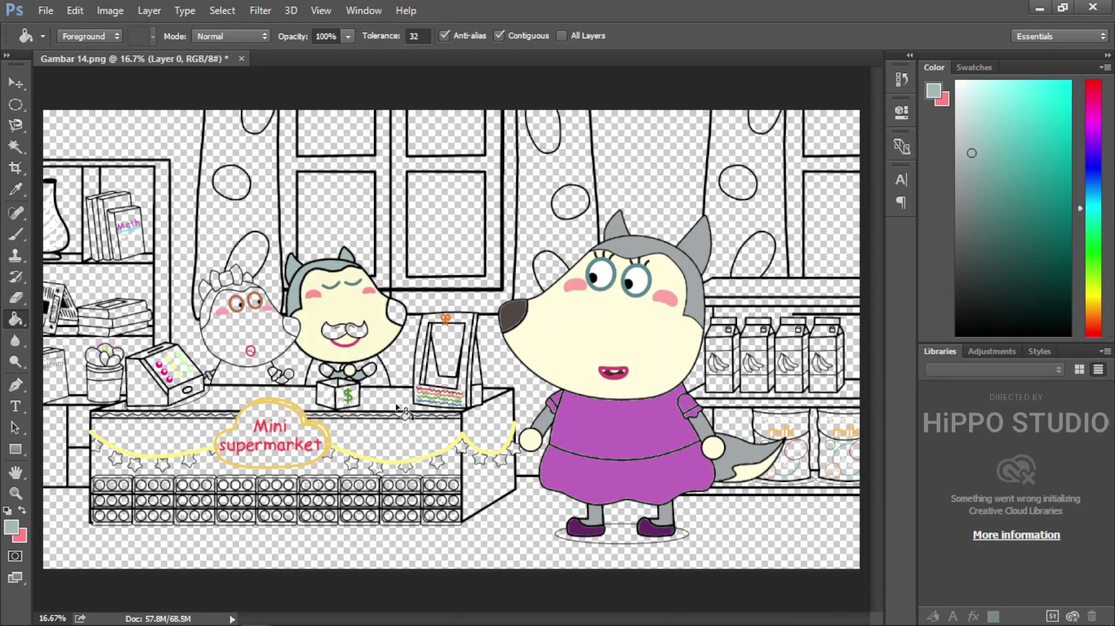
# - Fill the middle wolf's moustache with near-black, his nose with dark brown and his clothes with red
pyautogui.keyDown('alt'); pyautogui.click(511, 316); pyautogui.keyUp('alt')
pyautogui.click(332, 331)
pyautogui.click(357, 330)
pyautogui.click(396, 311)
pyautogui.keyDown('alt'); pyautogui.click(346, 340); pyautogui.keyUp('alt')
pyautogui.click(343, 377)
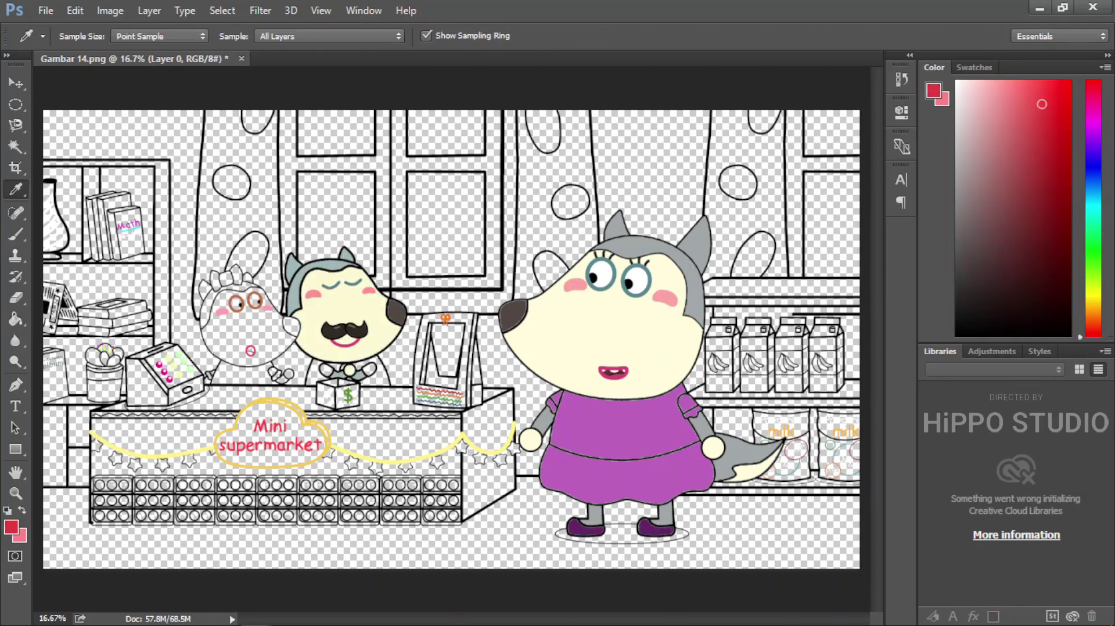
# - Fill the small wolf girl's face with cream and colour her eyes white, nose dark brown and mouth
pyautogui.keyDown('alt'); pyautogui.click(615, 325); pyautogui.keyUp('alt')
pyautogui.click(244, 328)
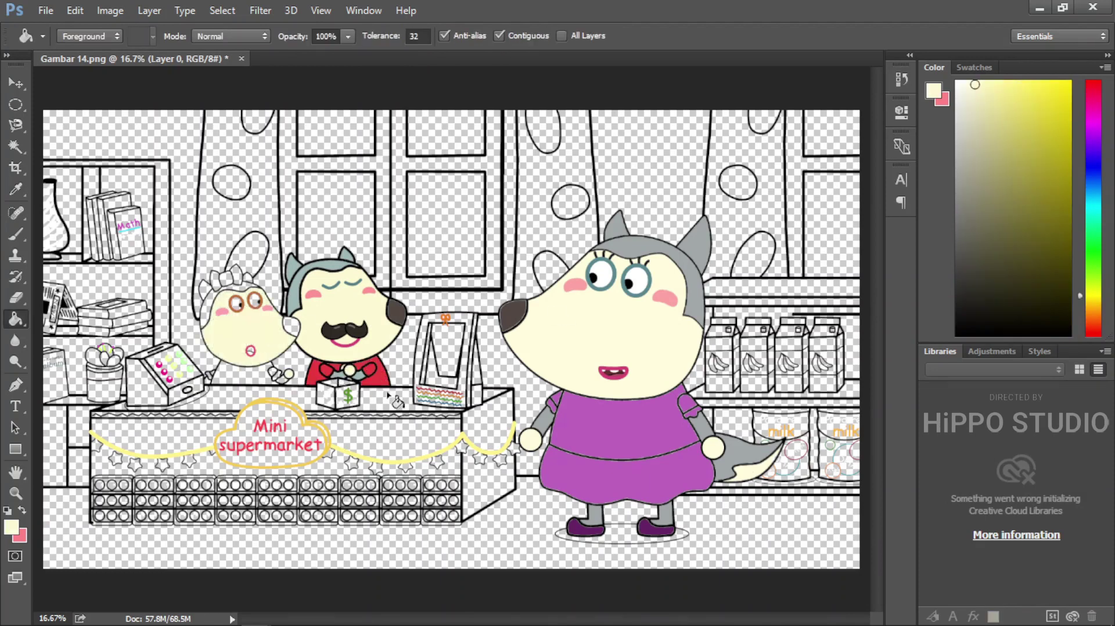
pyautogui.keyDown('alt'); pyautogui.click(695, 254); pyautogui.keyUp('alt')
pyautogui.click(250, 308)
pyautogui.keyDown('alt'); pyautogui.click(348, 378); pyautogui.keyUp('alt')
# - Fill the wolf girl's hair and ears with light brown and her bow and dress with pink
pyautogui.keyDown('alt'); pyautogui.click(270, 366); pyautogui.keyUp('alt')
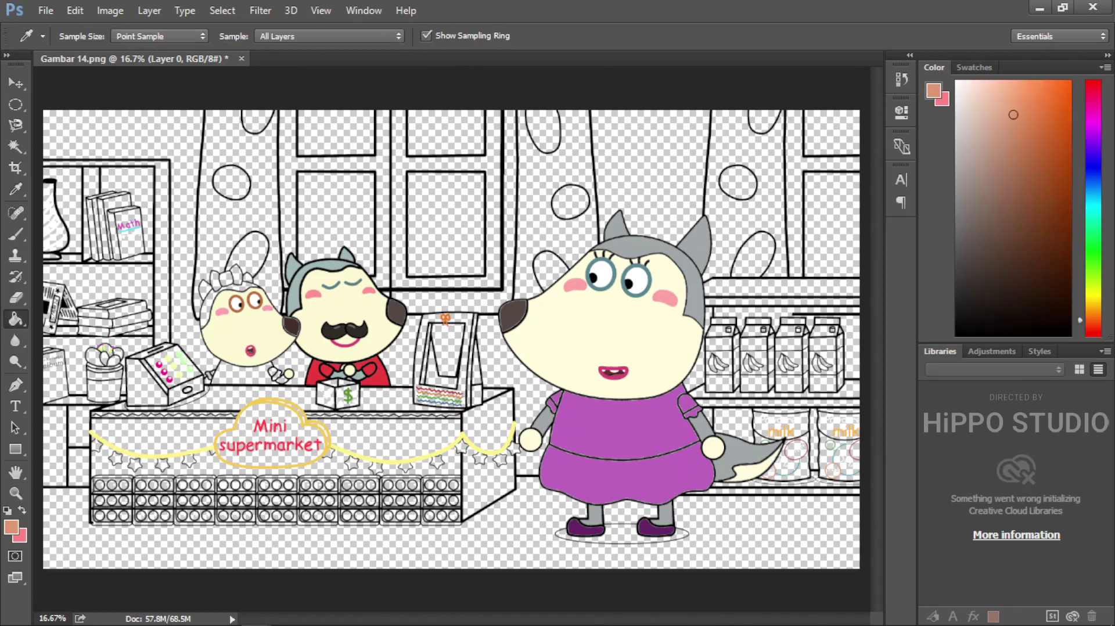
pyautogui.click(208, 290)
pyautogui.keyDown('alt'); pyautogui.click(223, 312); pyautogui.keyUp('alt')
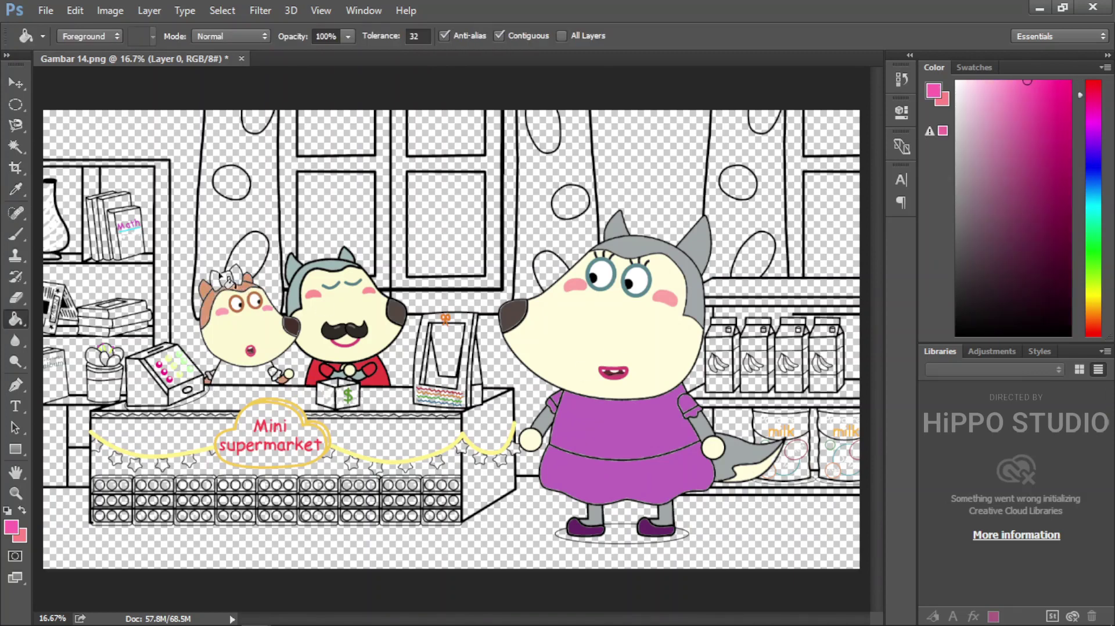
pyautogui.click(273, 375)
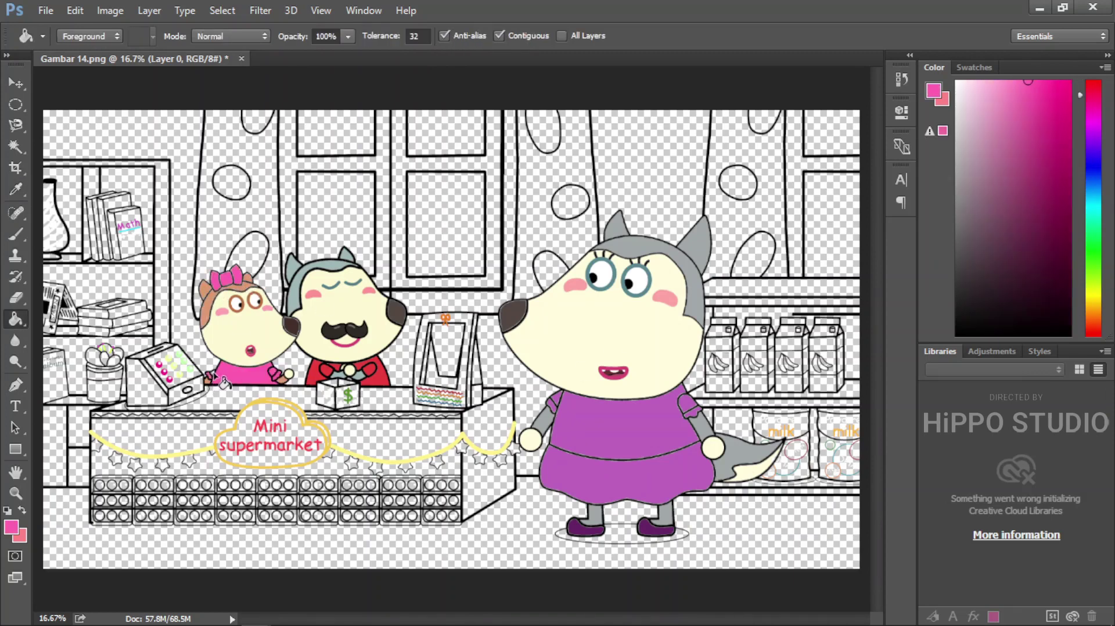
# - Fill the four banana milk cartons and their bananas with yellow, and their labels and tops with pale yellow
pyautogui.keyDown('alt'); pyautogui.click(502, 443); pyautogui.keyUp('alt')
pyautogui.click(719, 344)
pyautogui.click(754, 345)
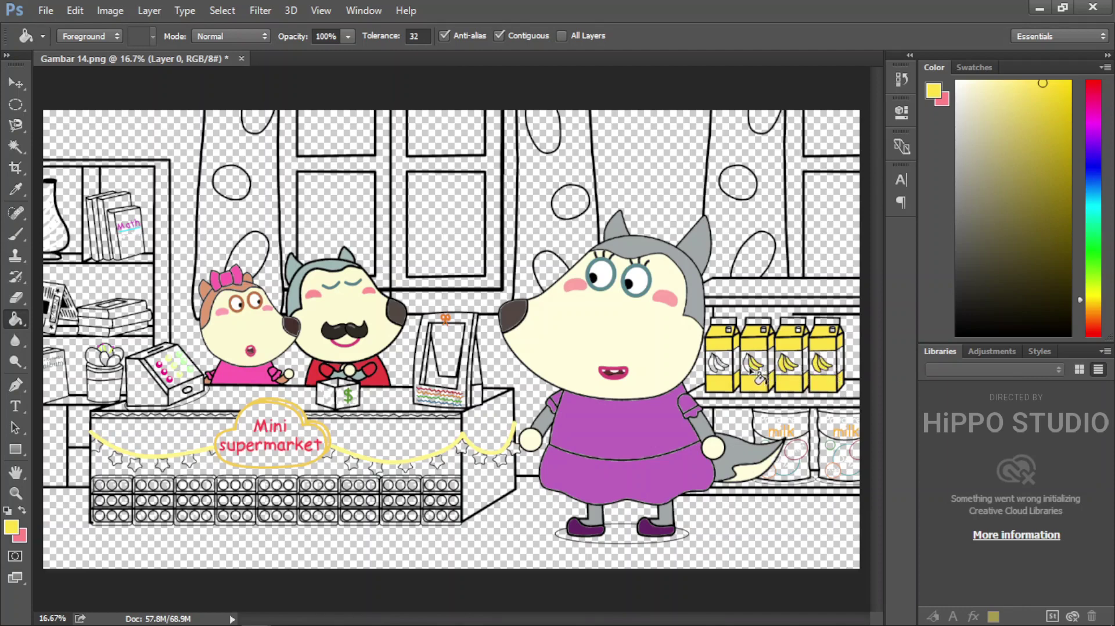
pyautogui.keyDown('ctrl'); pyautogui.click(722, 377); pyautogui.keyUp('ctrl')
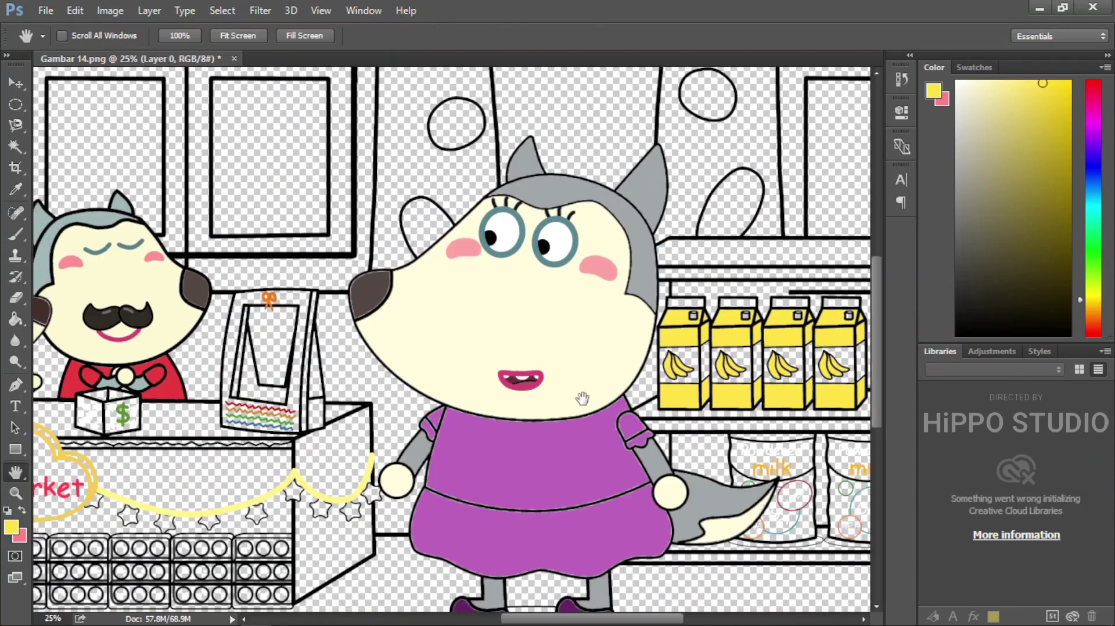
pyautogui.keyDown('alt'); pyautogui.click(581, 399); pyautogui.keyUp('alt')
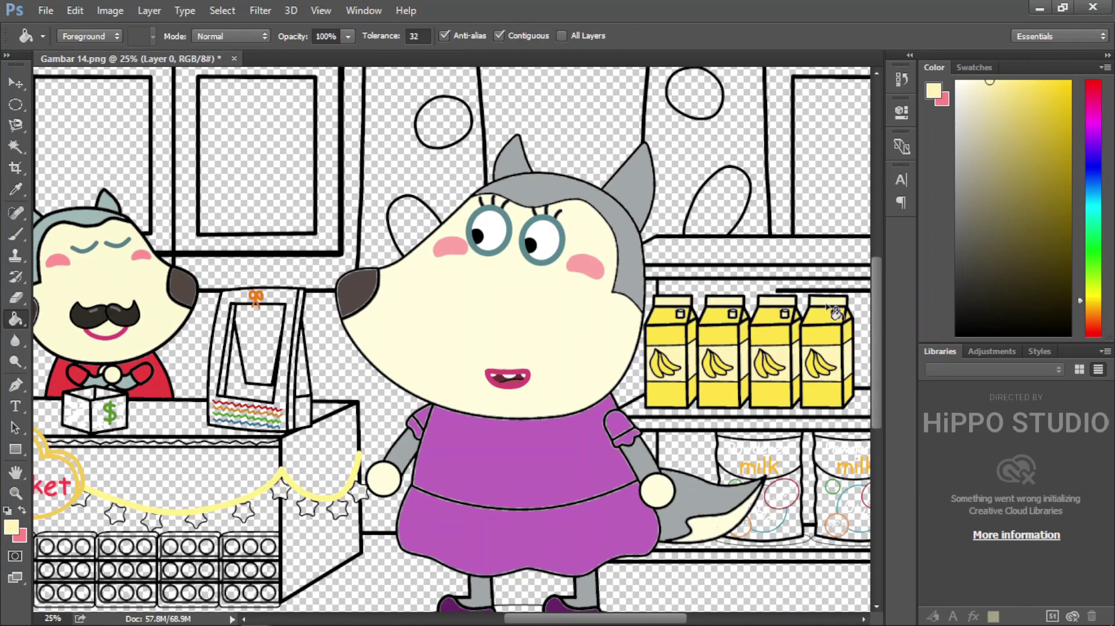
# - Fill the lids of both powdered milk cans with green and their name banners with blue
pyautogui.moveTo(835, 312); pyautogui.dragTo(807, 310)
pyautogui.keyDown('alt'); pyautogui.click(806, 485); pyautogui.keyUp('alt')
pyautogui.click(732, 435)
pyautogui.click(819, 437)
pyautogui.keyDown('alt'); pyautogui.click(782, 473); pyautogui.keyUp('alt')
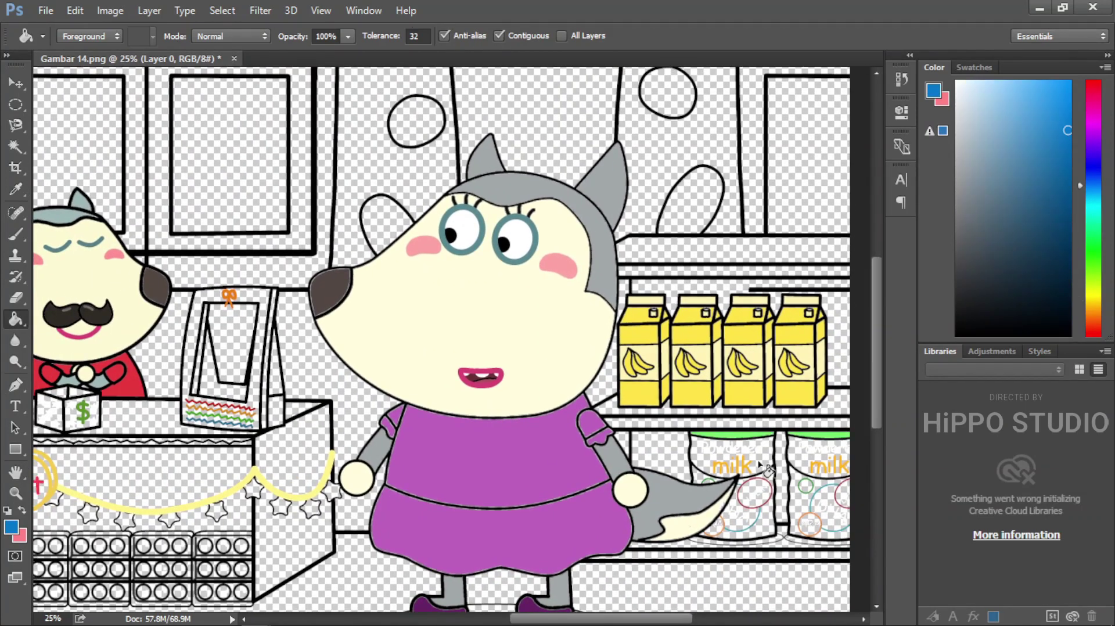
pyautogui.click(766, 459)
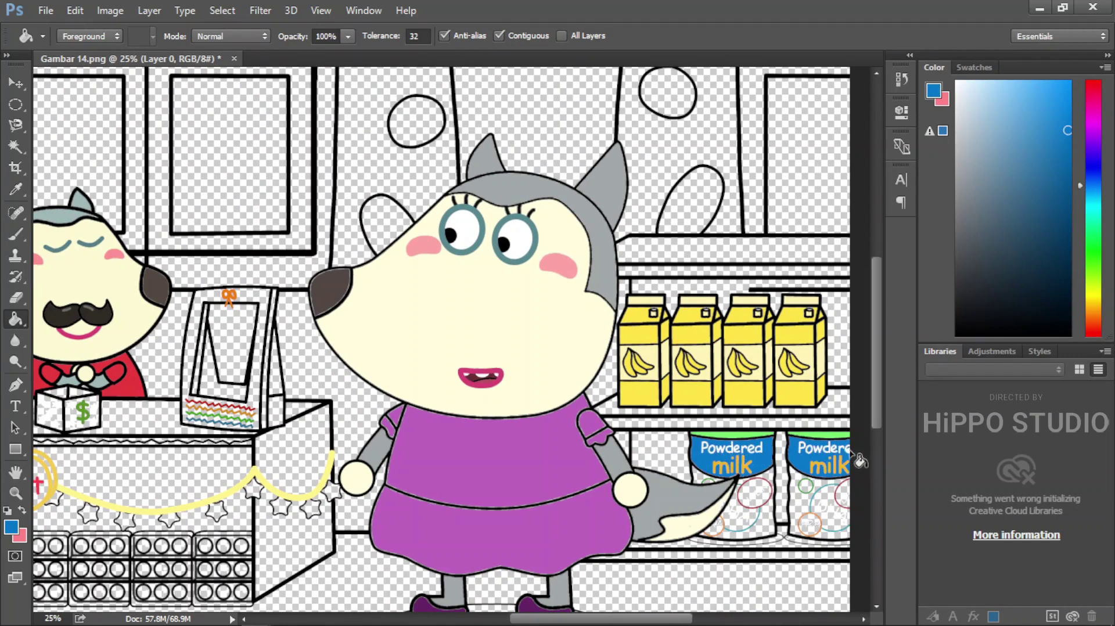
# - Fill the DHA circles on both milk cans with cyan and the LUTEIN ovals with red
pyautogui.keyDown('alt'); pyautogui.click(841, 478); pyautogui.keyUp('alt')
pyautogui.click(842, 516)
pyautogui.click(758, 520)
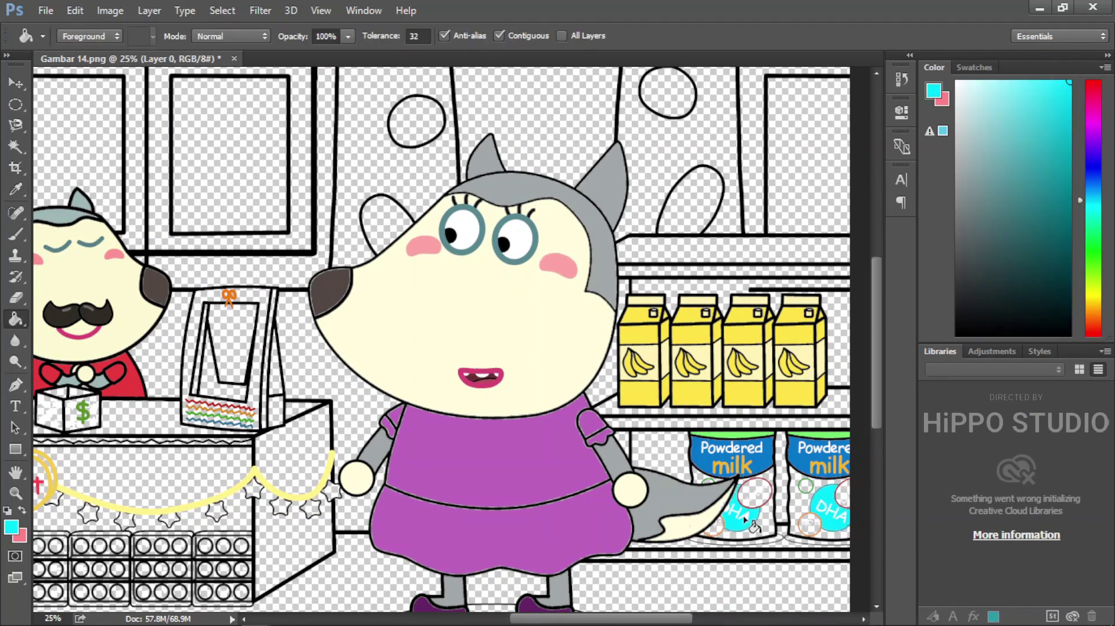
pyautogui.keyDown('alt'); pyautogui.click(755, 481); pyautogui.keyUp('alt')
pyautogui.click(755, 494)
pyautogui.click(845, 495)
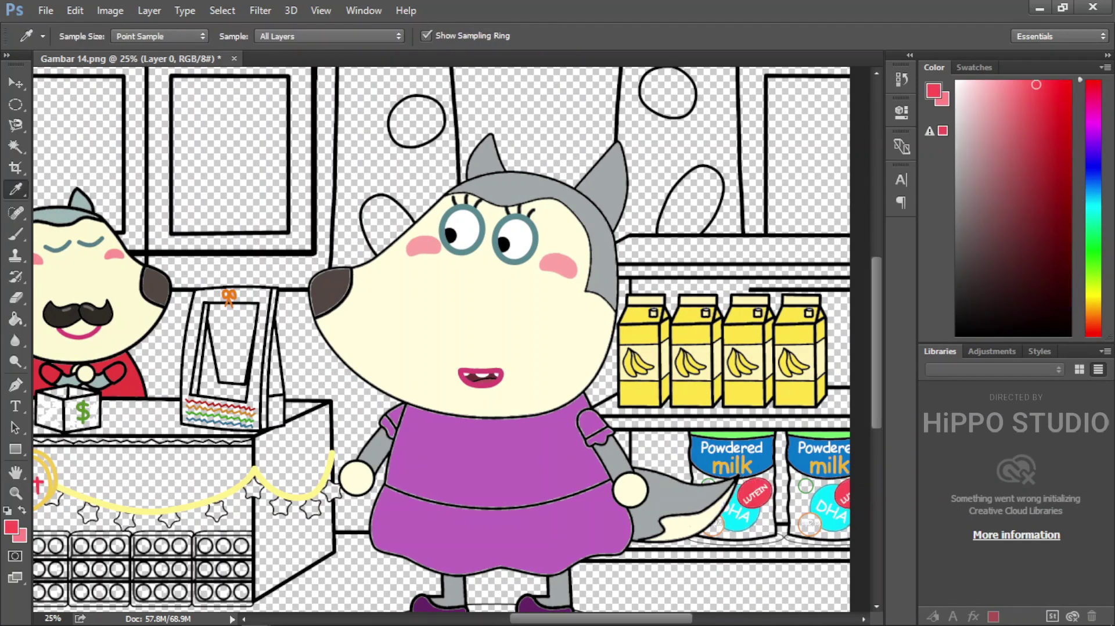
# - Fill the ARA circles on both milk cans with orange-yellow and the small upper circles with green
pyautogui.keyDown('alt'); pyautogui.click(809, 522); pyautogui.keyUp('alt')
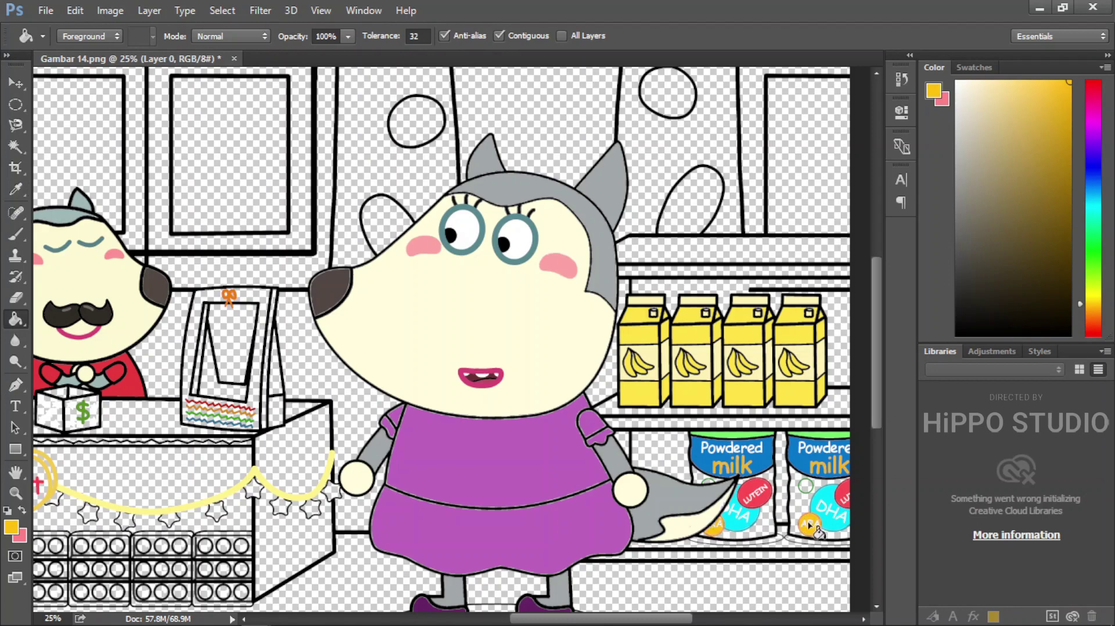
pyautogui.keyDown('alt'); pyautogui.click(806, 480); pyautogui.keyUp('alt')
pyautogui.click(806, 487)
pyautogui.click(708, 483)
pyautogui.keyDown('alt'); pyautogui.click(819, 499); pyautogui.keyUp('alt')
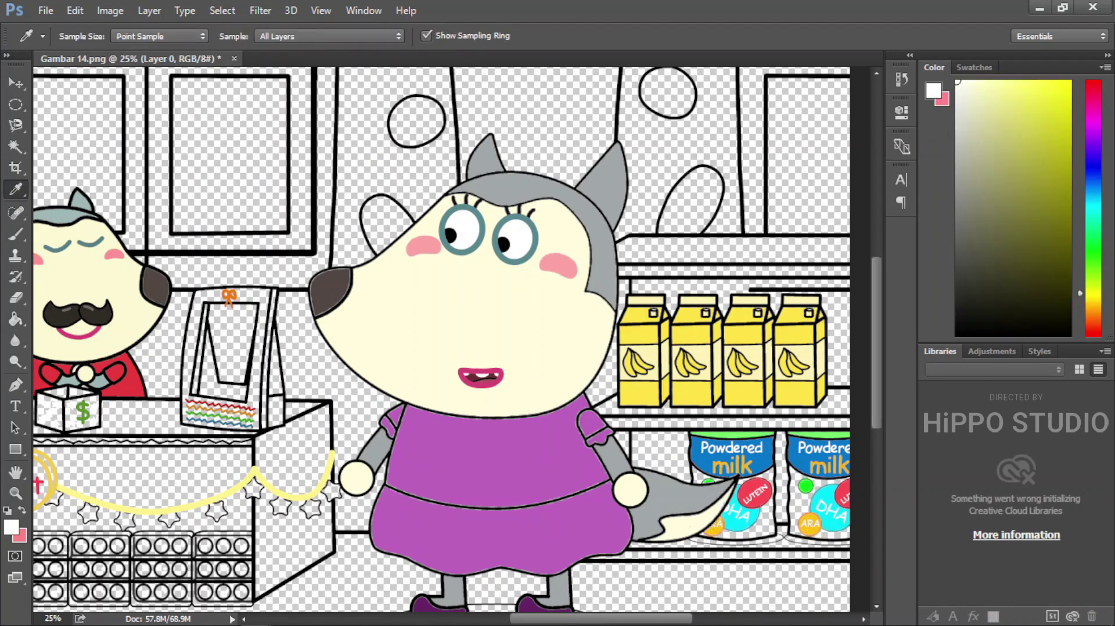
# - Fill the Math book on the upper shelf with blue and its maths symbols with white
pyautogui.hscroll(-10, 441, 343)
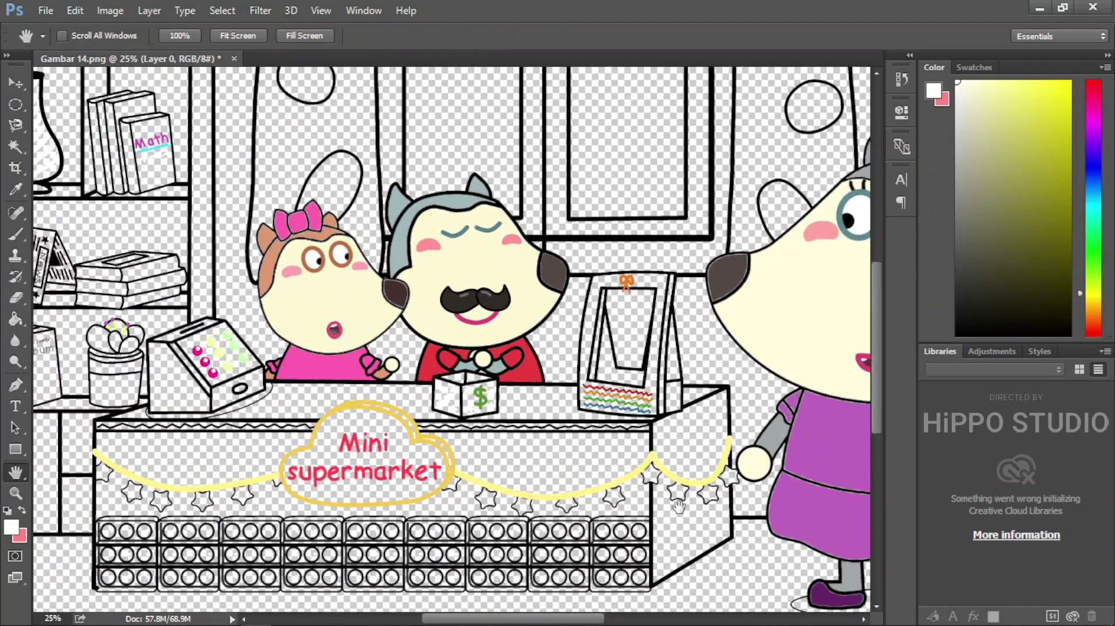
pyautogui.keyDown('alt'); pyautogui.click(185, 152); pyautogui.keyUp('alt')
pyautogui.click(186, 152)
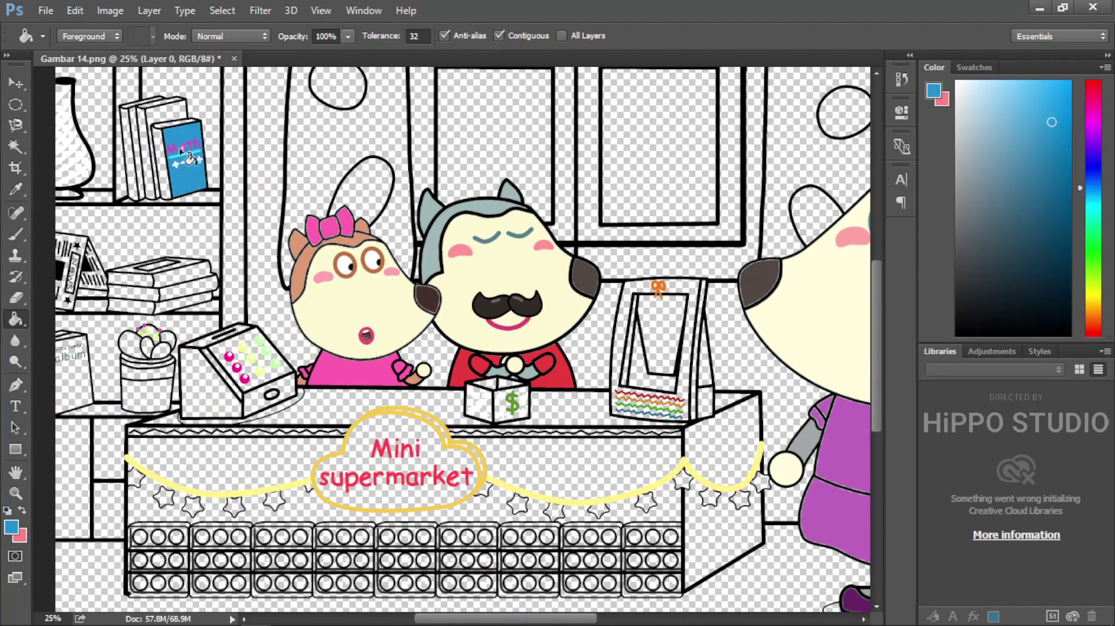
pyautogui.keyDown('alt'); pyautogui.click(176, 139); pyautogui.keyUp('alt')
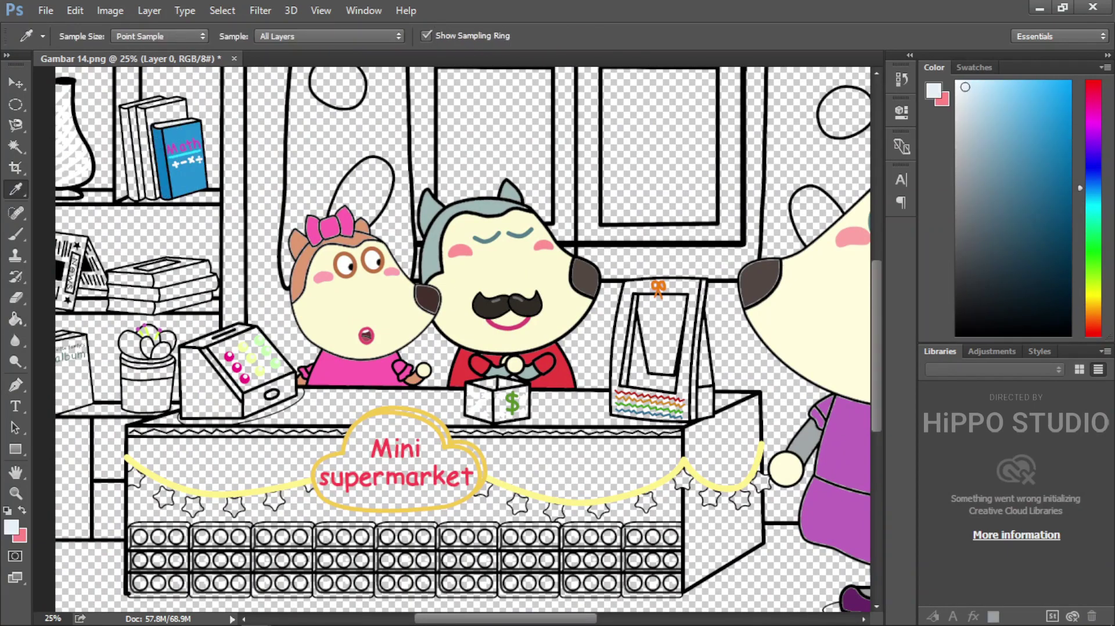
# - Fill the two books standing behind the Math book with red and dark grey
pyautogui.keyDown('alt'); pyautogui.click(557, 378); pyautogui.keyUp('alt')
pyautogui.click(171, 148)
pyautogui.keyDown('alt'); pyautogui.click(172, 148); pyautogui.keyUp('alt')
pyautogui.click(152, 151)
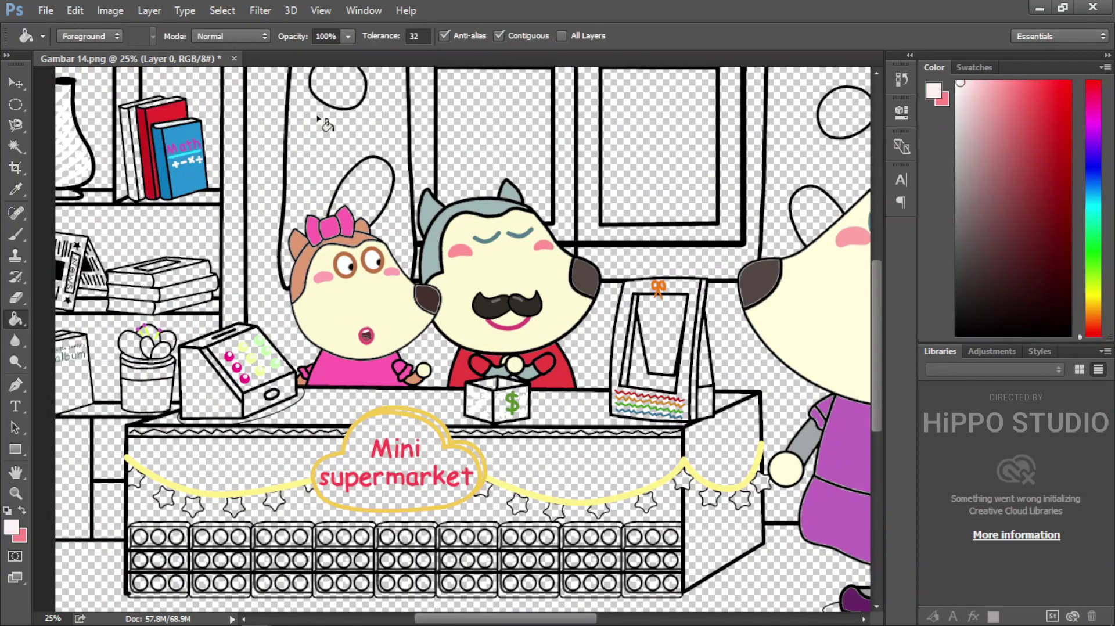
pyautogui.keyDown('alt'); pyautogui.click(169, 114); pyautogui.keyUp('alt')
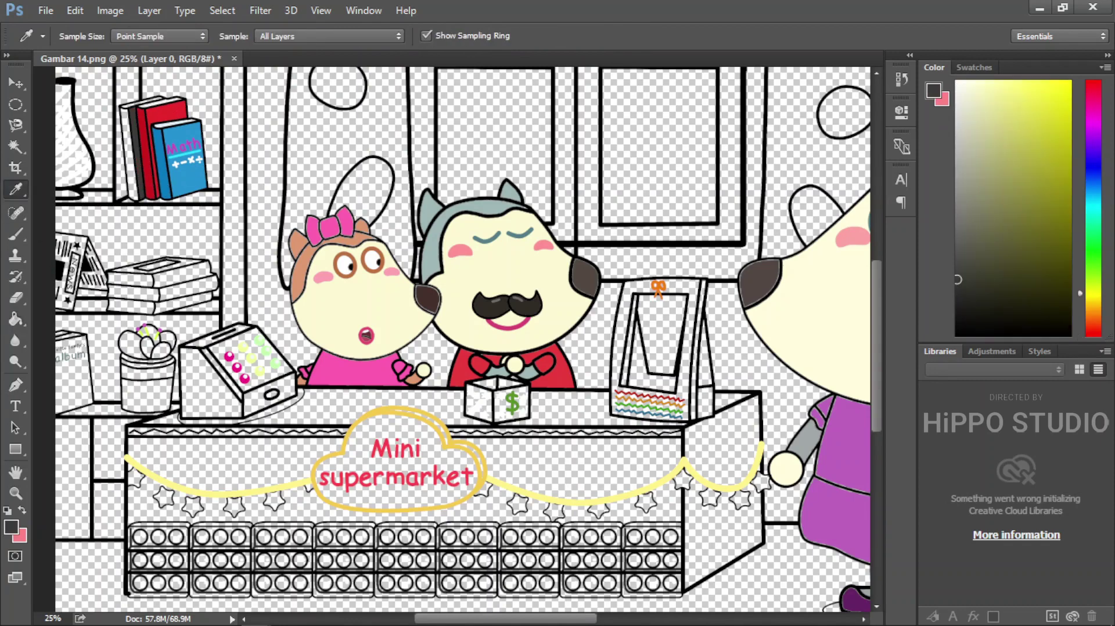
pyautogui.keyDown('alt'); pyautogui.click(142, 195); pyautogui.keyUp('alt')
pyautogui.click(140, 175)
pyautogui.click(133, 194)
# - Colour the vase on the upper shelf with pink and white stripes and a magenta base
pyautogui.keyDown('alt'); pyautogui.click(174, 115); pyautogui.keyUp('alt')
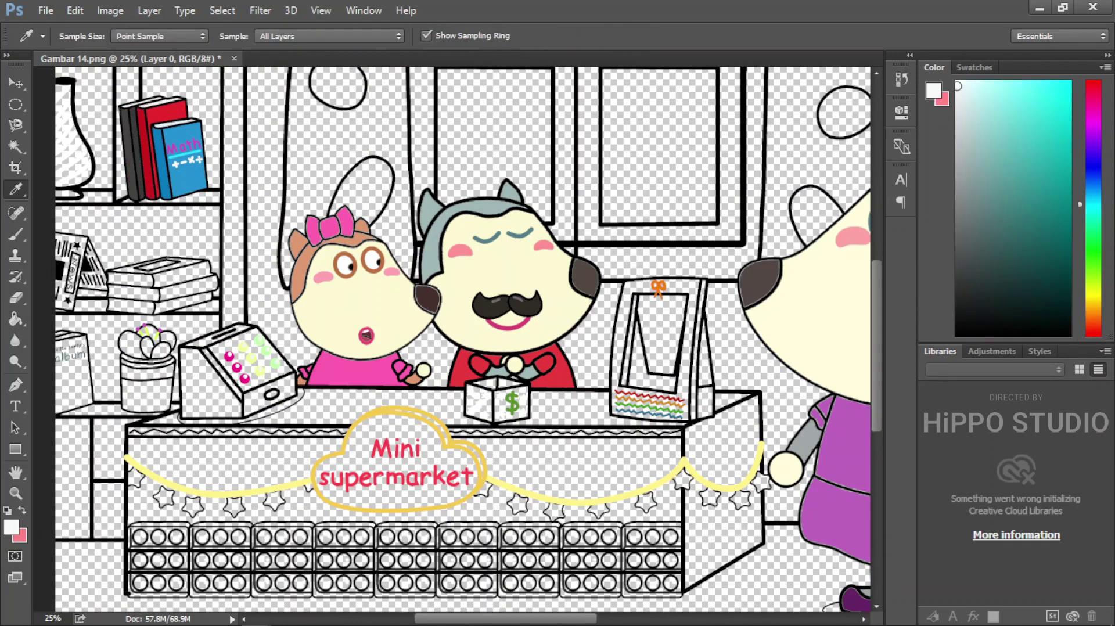
pyautogui.keyDown('alt'); pyautogui.click(177, 145); pyautogui.keyUp('alt')
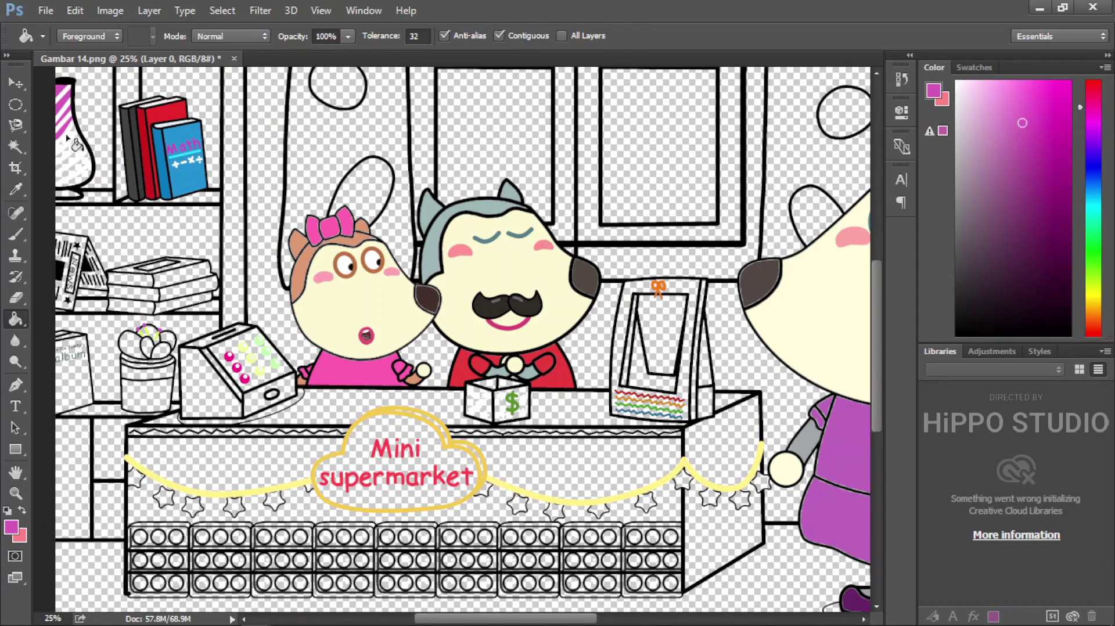
pyautogui.click(74, 170)
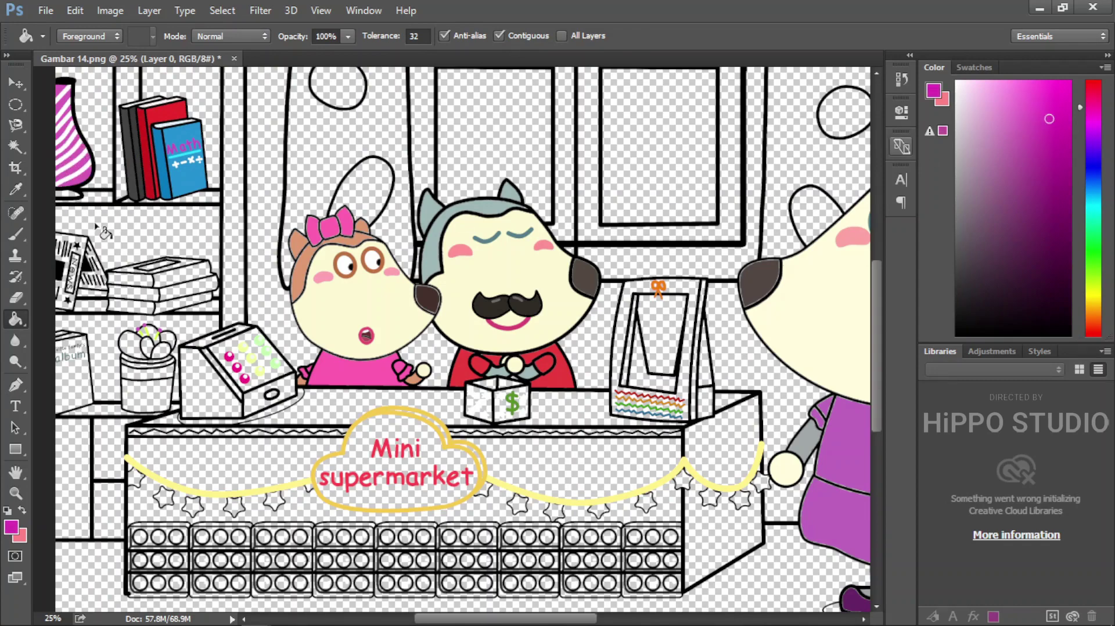
# - Colour the three stacked books on the middle shelf brown, red and pink, with white pages
pyautogui.keyDown('alt'); pyautogui.click(299, 250); pyautogui.keyUp('alt')
pyautogui.click(163, 270)
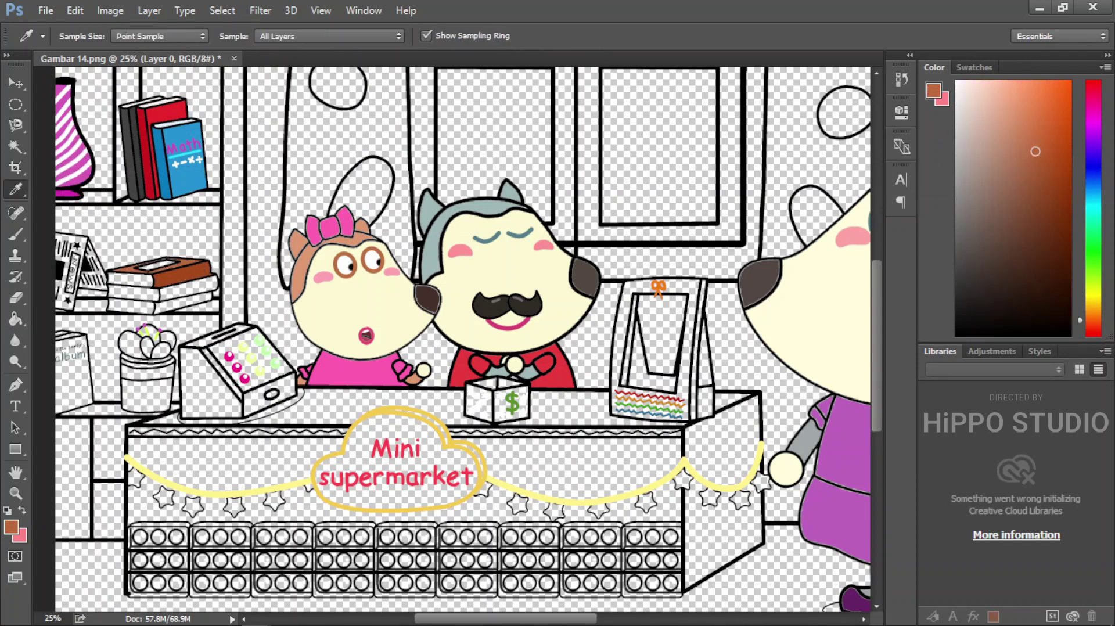
pyautogui.keyDown('alt'); pyautogui.click(148, 151); pyautogui.keyUp('alt')
pyautogui.keyDown('alt'); pyautogui.click(148, 151); pyautogui.keyUp('alt')
pyautogui.click(186, 287)
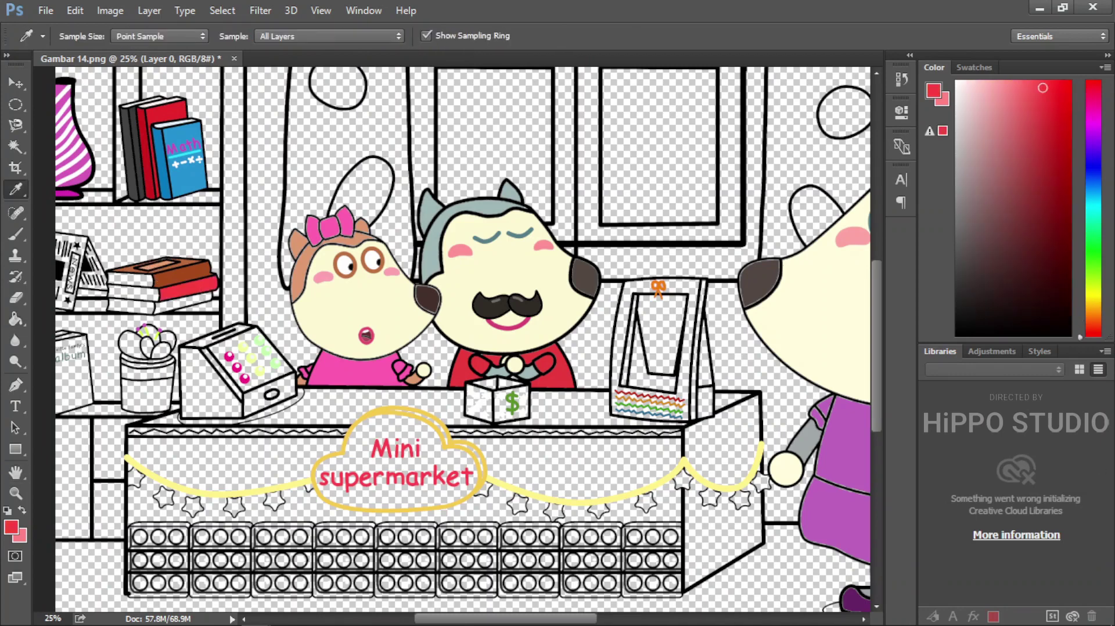
pyautogui.keyDown('alt'); pyautogui.click(74, 169); pyautogui.keyUp('alt')
pyautogui.click(186, 302)
pyautogui.keyDown('alt'); pyautogui.click(148, 288); pyautogui.keyUp('alt')
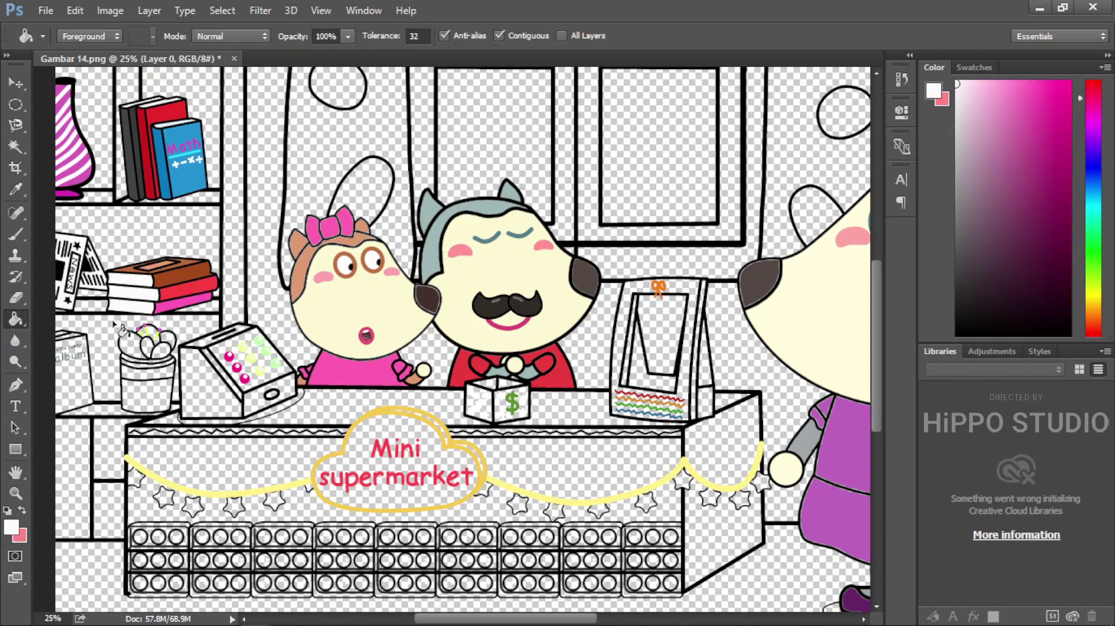
# - Fill the album with yellow and colour the potted plant with an orange-brown pot and green leaves
pyautogui.keyDown('alt'); pyautogui.click(165, 465); pyautogui.keyUp('alt')
pyautogui.click(68, 369)
pyautogui.keyDown('alt'); pyautogui.click(159, 268); pyautogui.keyUp('alt')
pyautogui.click(146, 387)
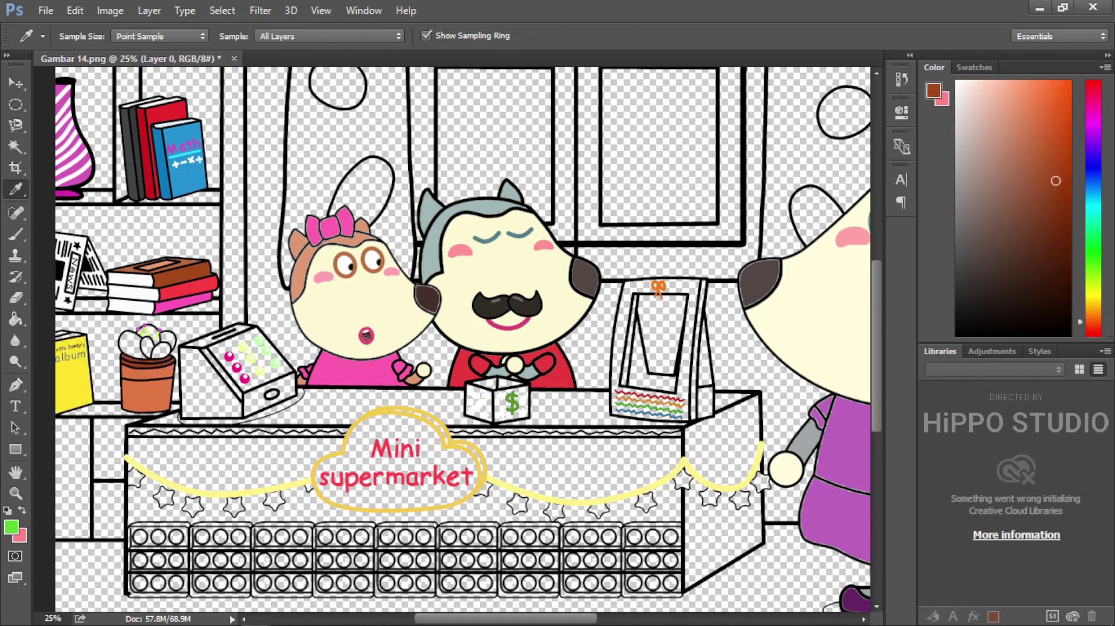
pyautogui.keyDown('alt'); pyautogui.click(260, 349); pyautogui.keyUp('alt')
pyautogui.click(135, 347)
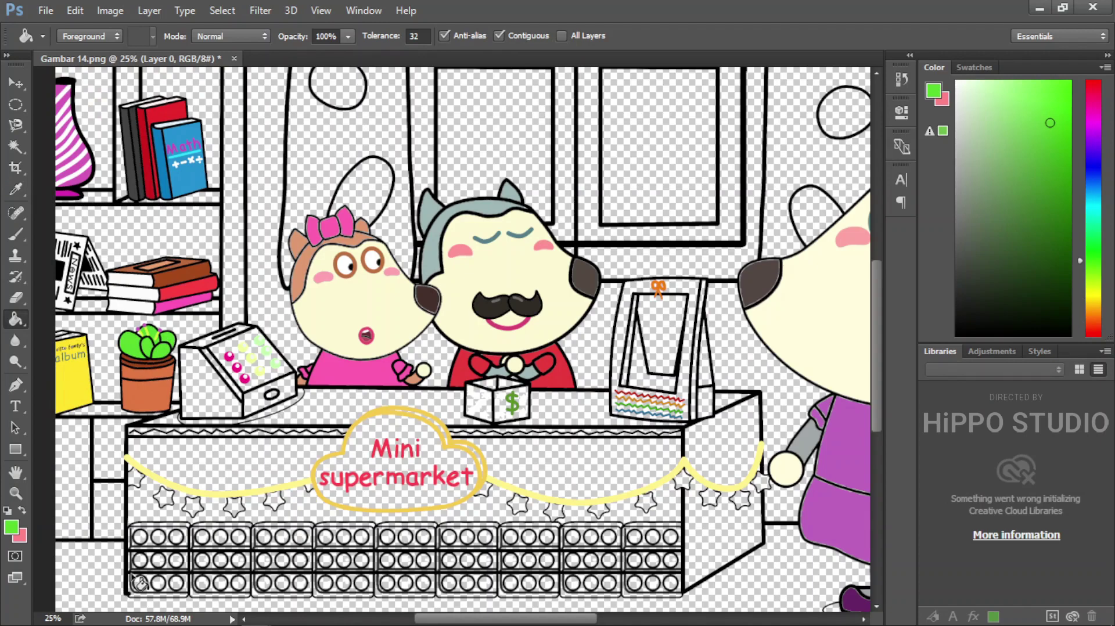
# - Fill the cash register's side with turquoise and its front and keypad faces with pale blue
pyautogui.keyDown('alt'); pyautogui.click(212, 383); pyautogui.keyUp('alt')
pyautogui.click(209, 389)
pyautogui.click(258, 408)
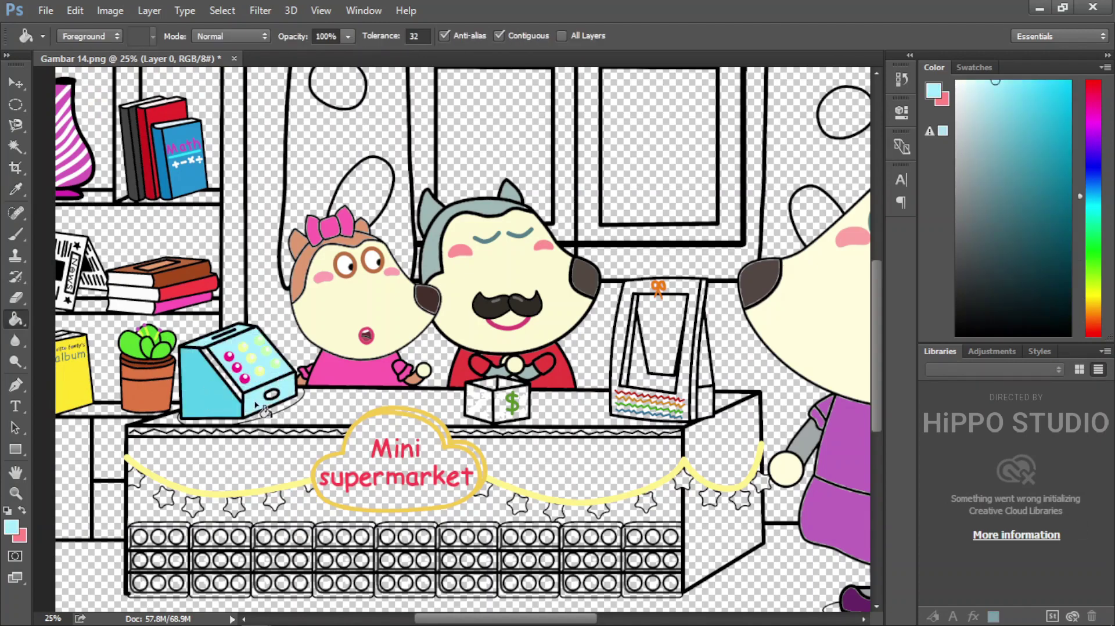
pyautogui.click(967, 186)
# - Fill the sides of the dollar-sign box on the counter with yellow and its top with orange
pyautogui.keyDown('alt'); pyautogui.click(351, 434); pyautogui.keyUp('alt')
pyautogui.click(495, 419)
pyautogui.keyDown('alt'); pyautogui.click(350, 434); pyautogui.keyUp('alt')
pyautogui.click(499, 387)
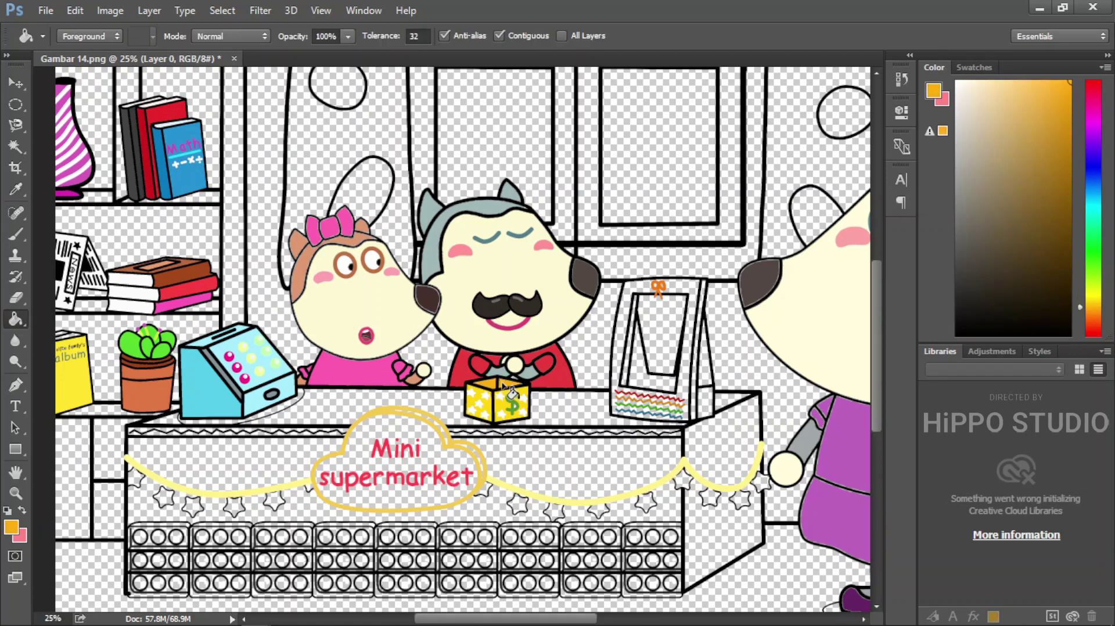
# - Fill the front, handles and sides of the paper shopping bag on the counter with shades of golden yellow
pyautogui.keyDown('alt'); pyautogui.click(73, 372); pyautogui.keyUp('alt')
pyautogui.click(624, 348)
pyautogui.click(651, 372)
pyautogui.click(630, 331)
pyautogui.click(700, 348)
pyautogui.click(704, 406)
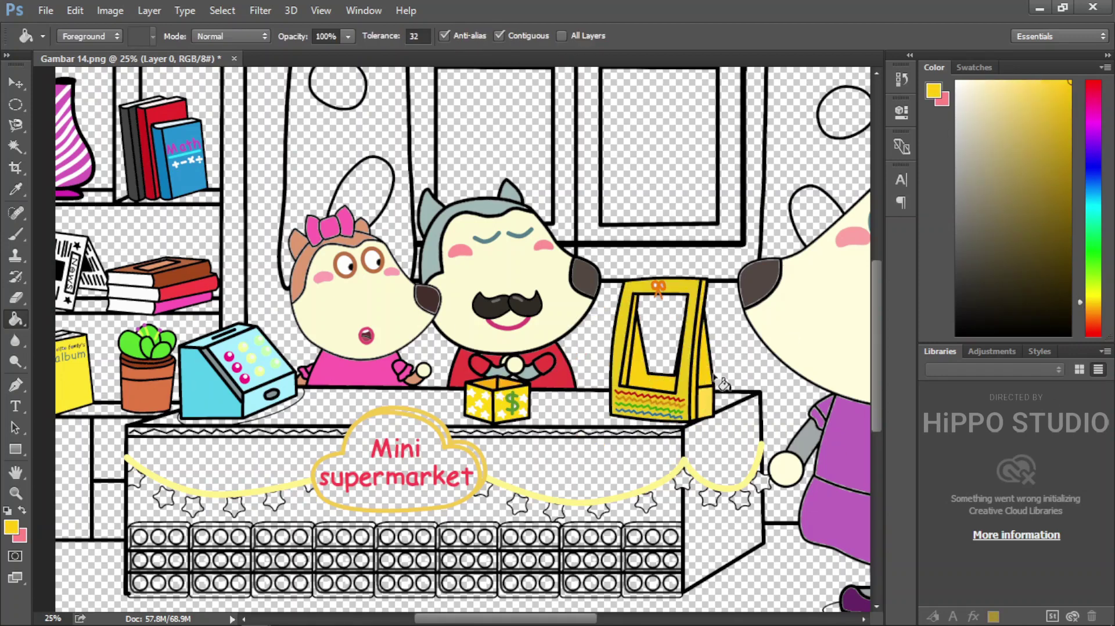
# - Fill part of the middle row of the first block stack on the counter front with dark red
pyautogui.keyDown('alt'); pyautogui.click(555, 374); pyautogui.keyUp('alt')
pyautogui.click(191, 574)
pyautogui.hotkey('ctrl', 'z')
pyautogui.click(174, 560)
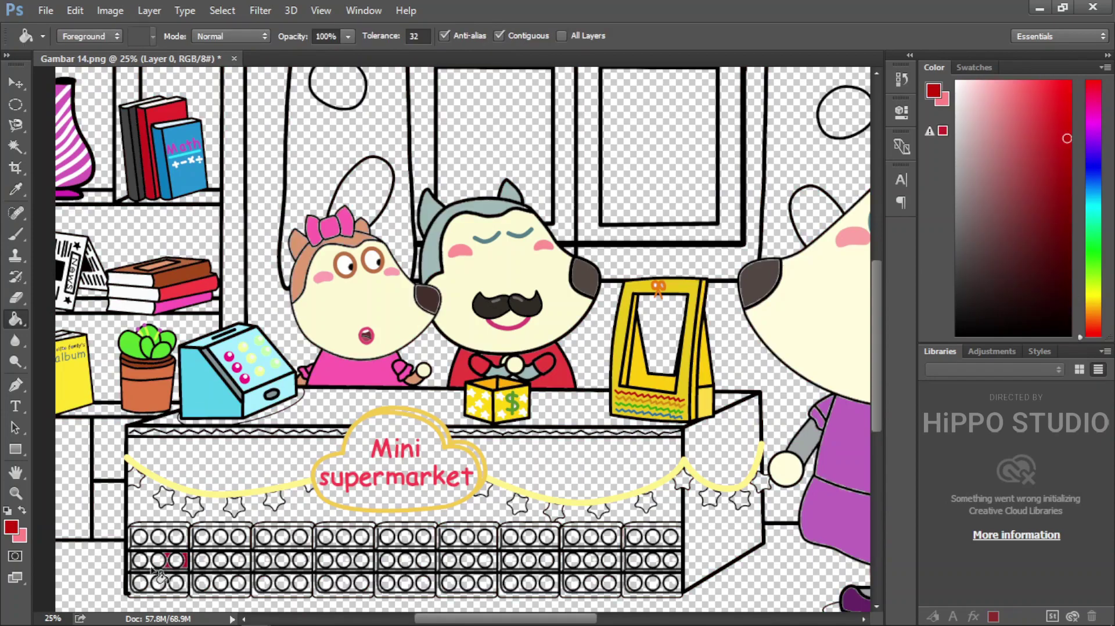
# - Fill the remaining rows, edges and top of the first block stack with dark red, leaving its circles empty
pyautogui.hotkey('ctrl', '+')
pyautogui.hotkey('ctrl', '+')
pyautogui.moveTo(213, 442); pyautogui.dragTo(329, 382)
pyautogui.press('g')
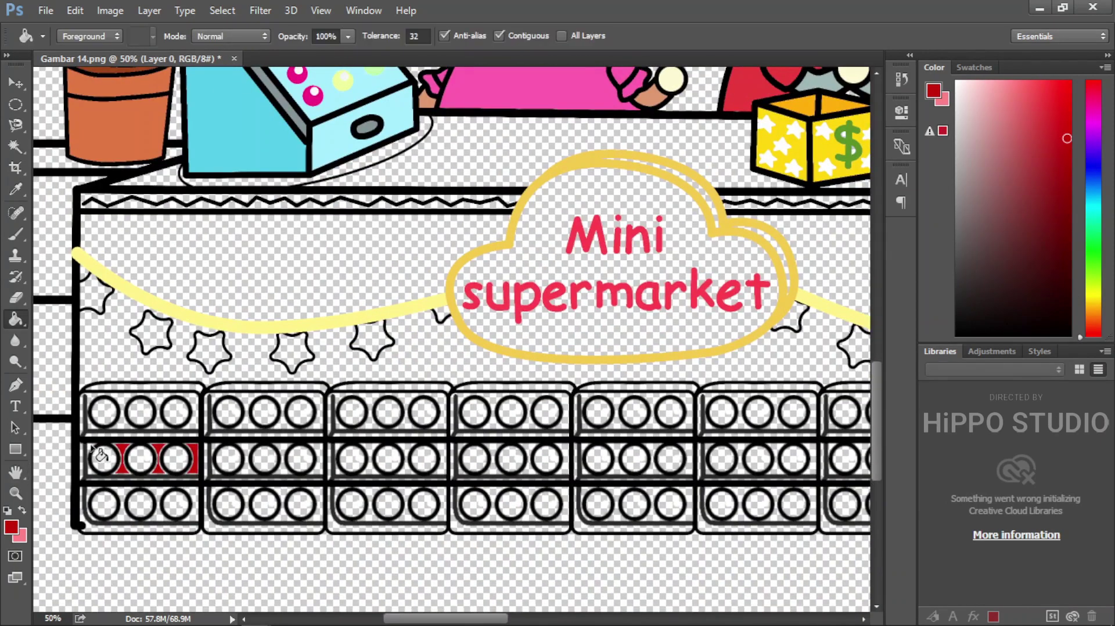
pyautogui.click(97, 408)
pyautogui.click(105, 504)
pyautogui.click(97, 522)
pyautogui.hotkey('ctrl', 'z')
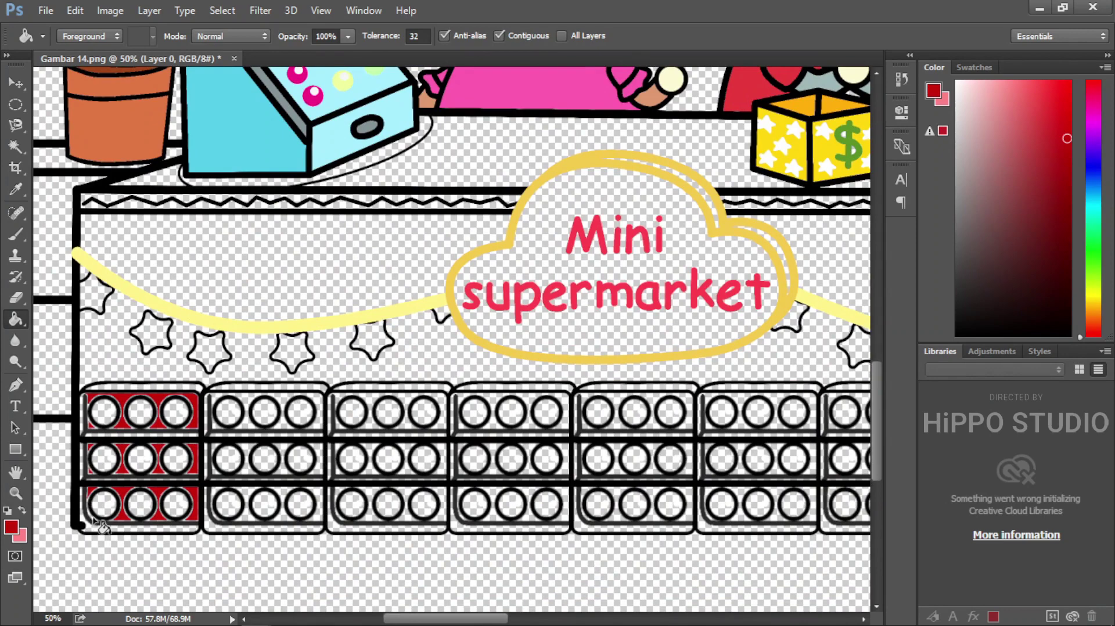
pyautogui.click(98, 527)
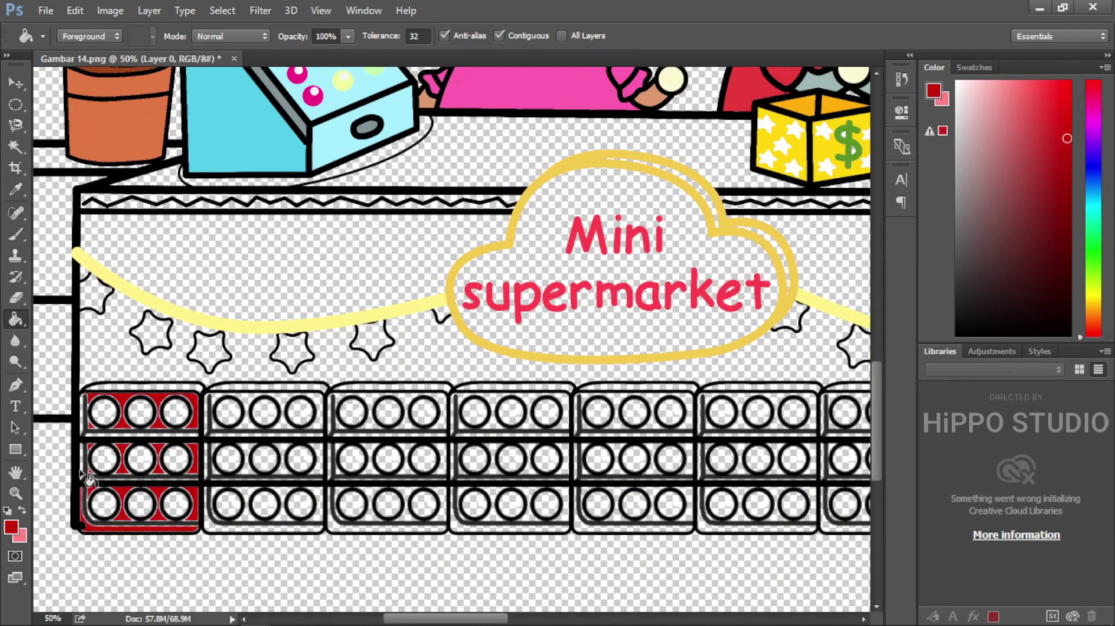
pyautogui.click(133, 436)
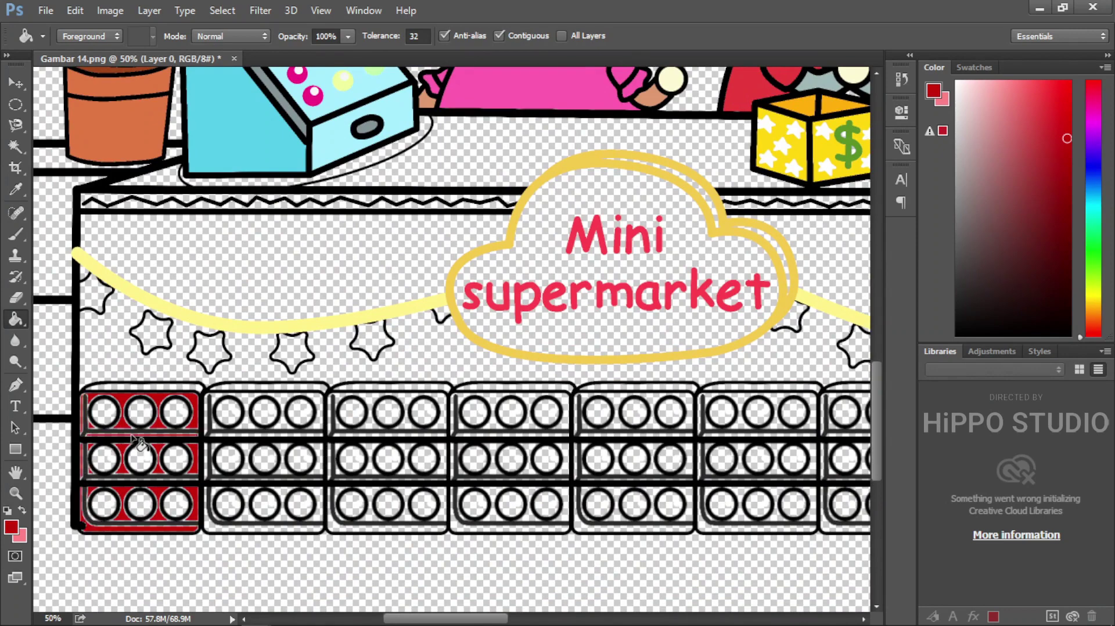
pyautogui.click(162, 390)
# - Fill the rows, top and edges around the circles of the second block stack with light orange
pyautogui.keyDown('alt'); pyautogui.click(116, 116); pyautogui.keyUp('alt')
pyautogui.click(223, 424)
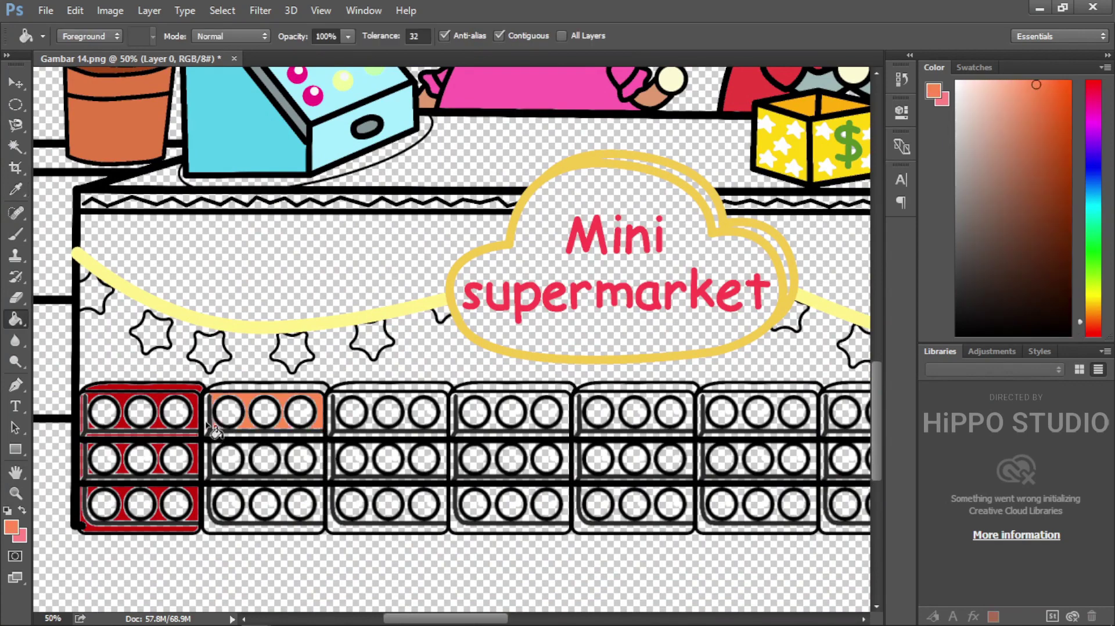
pyautogui.click(244, 388)
pyautogui.click(255, 477)
pyautogui.click(227, 520)
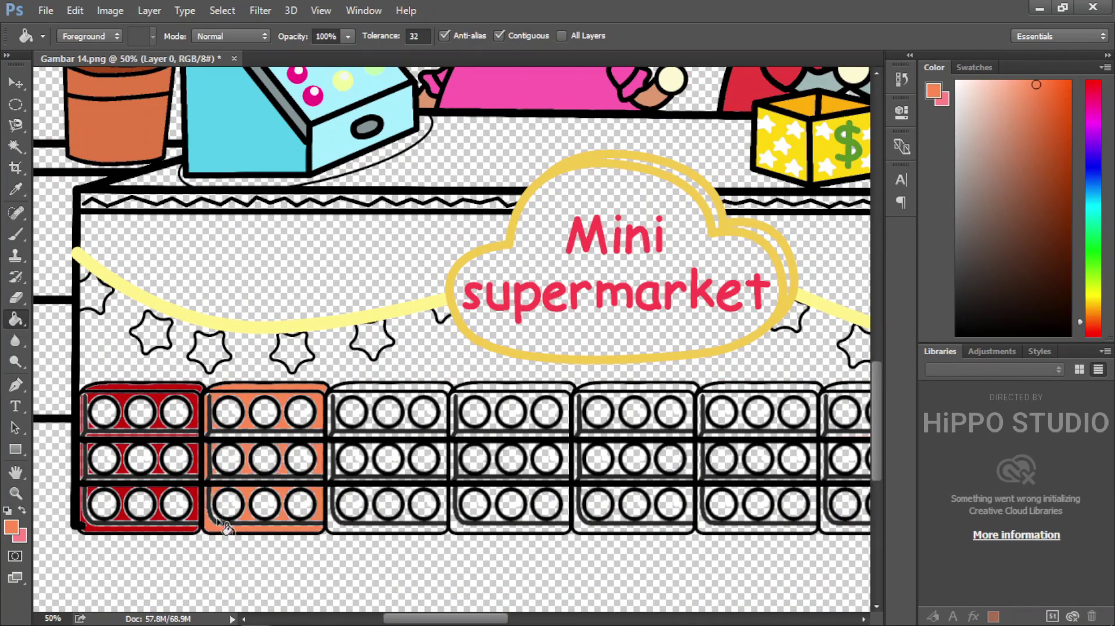
# - Fill the rows, top and edges around the circles of the third block stack with golden yellow
pyautogui.press('i')
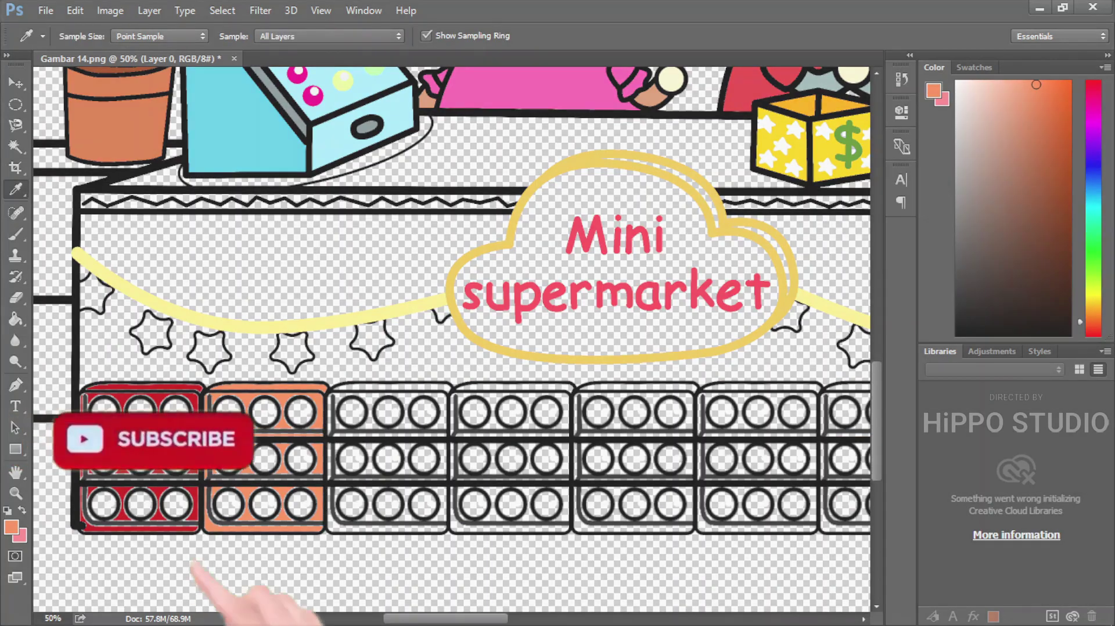
pyautogui.click(633, 354)
pyautogui.press('g')
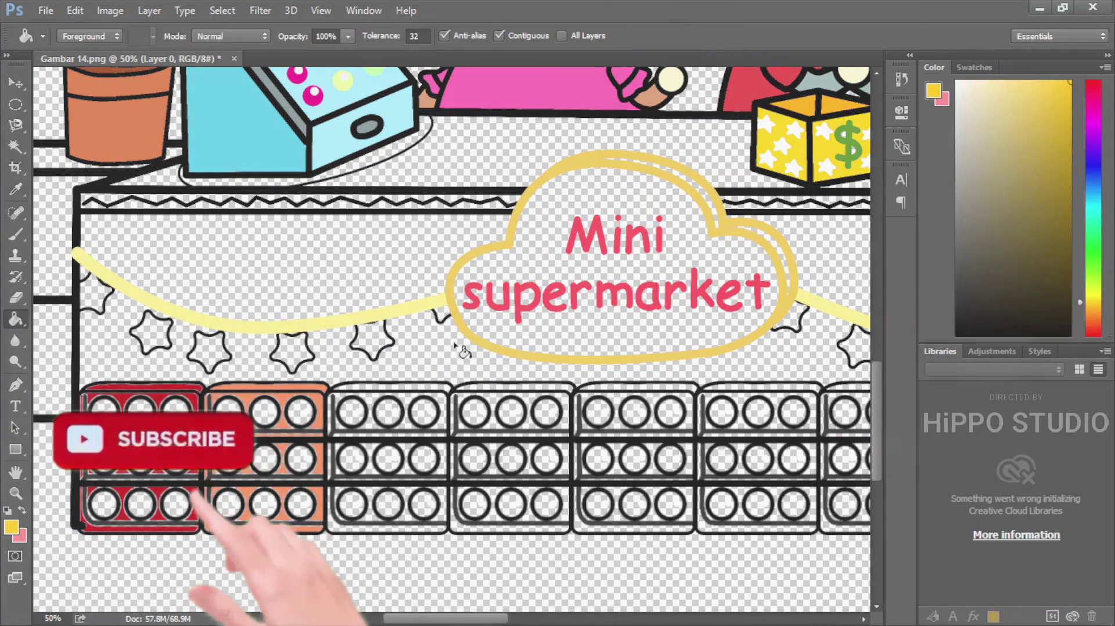
pyautogui.click(414, 399)
pyautogui.click(332, 501)
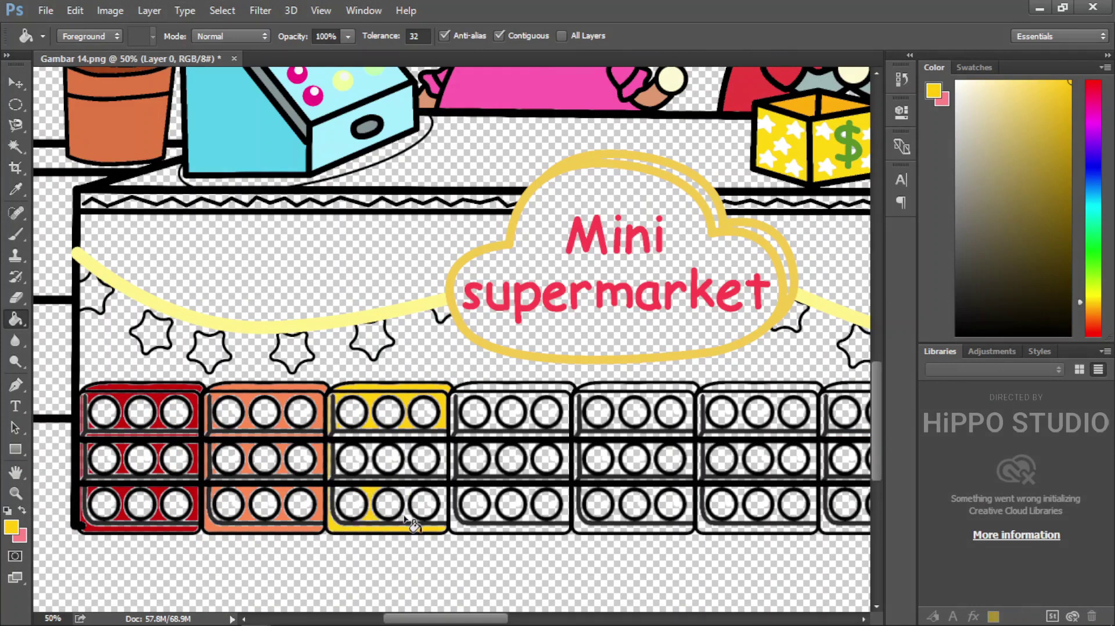
pyautogui.click(406, 472)
# - Choose a bright green and fill the fourth block stack around its circles
pyautogui.press('i')
pyautogui.click(1094, 248)
pyautogui.click(1069, 155)
pyautogui.press('g')
pyautogui.click(498, 387)
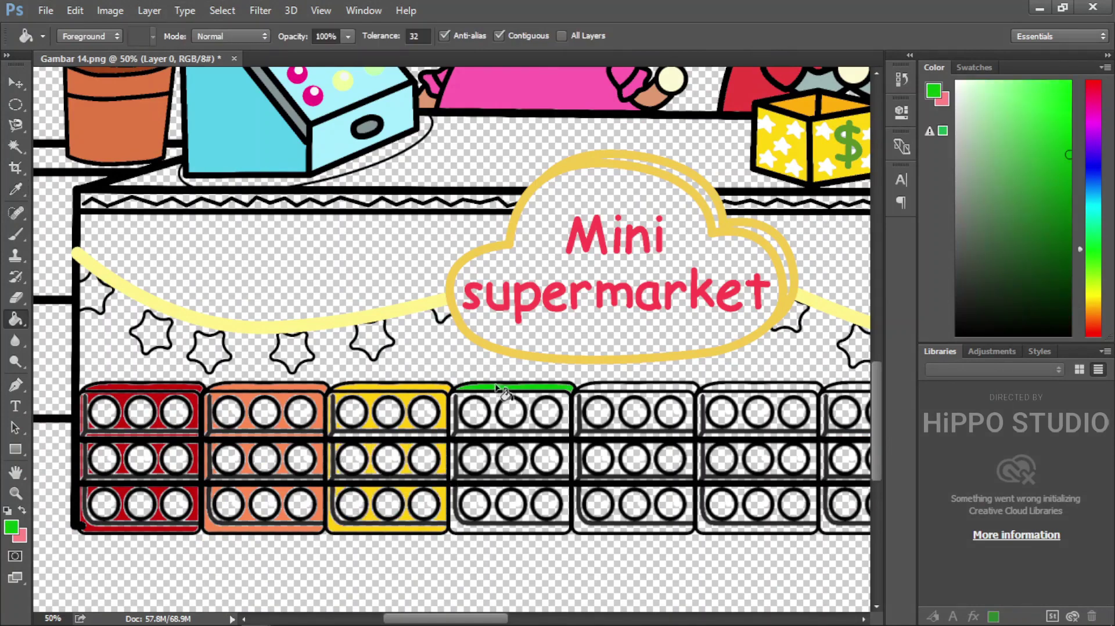
pyautogui.click(466, 429)
pyautogui.click(522, 515)
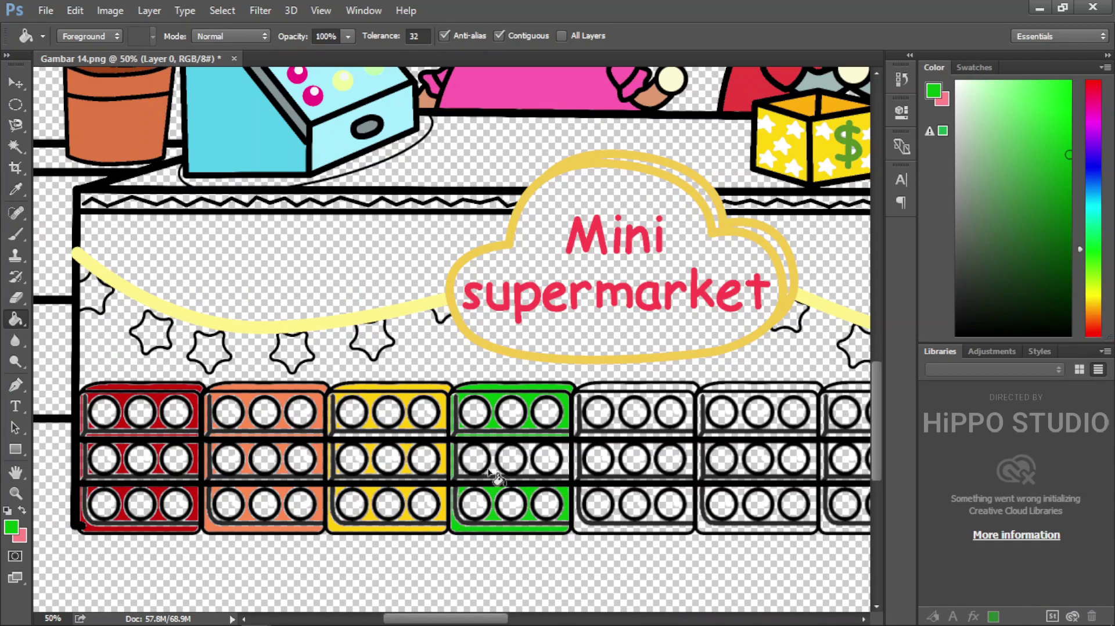
# - Fill the fifth block stack around its circles with bright blue
pyautogui.keyDown('alt'); pyautogui.click(584, 442); pyautogui.keyUp('alt')
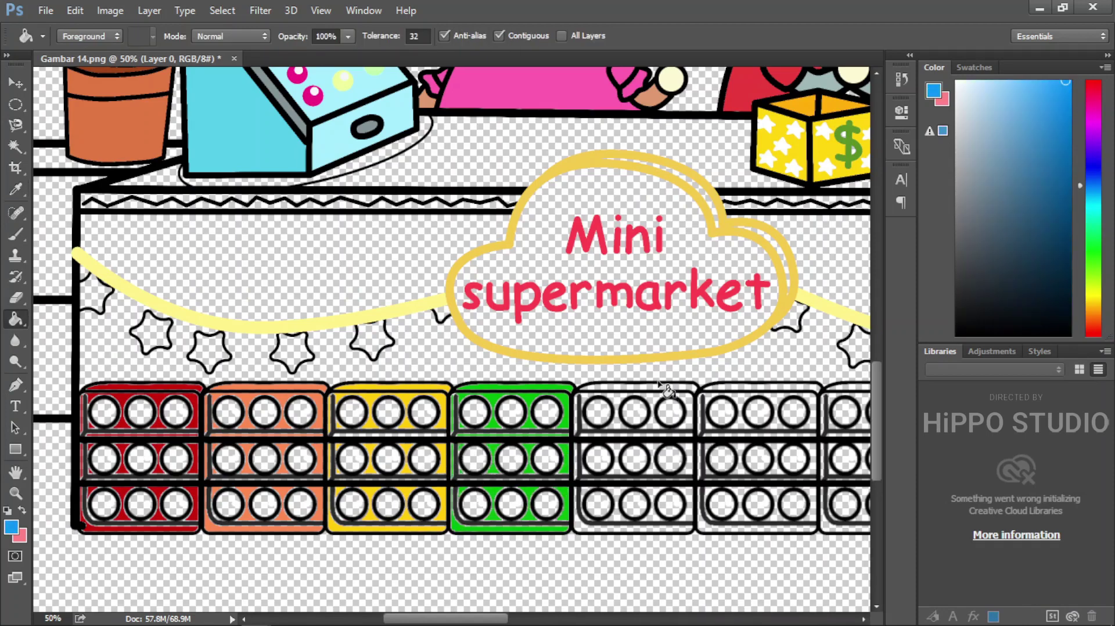
pyautogui.click(587, 388)
pyautogui.click(588, 431)
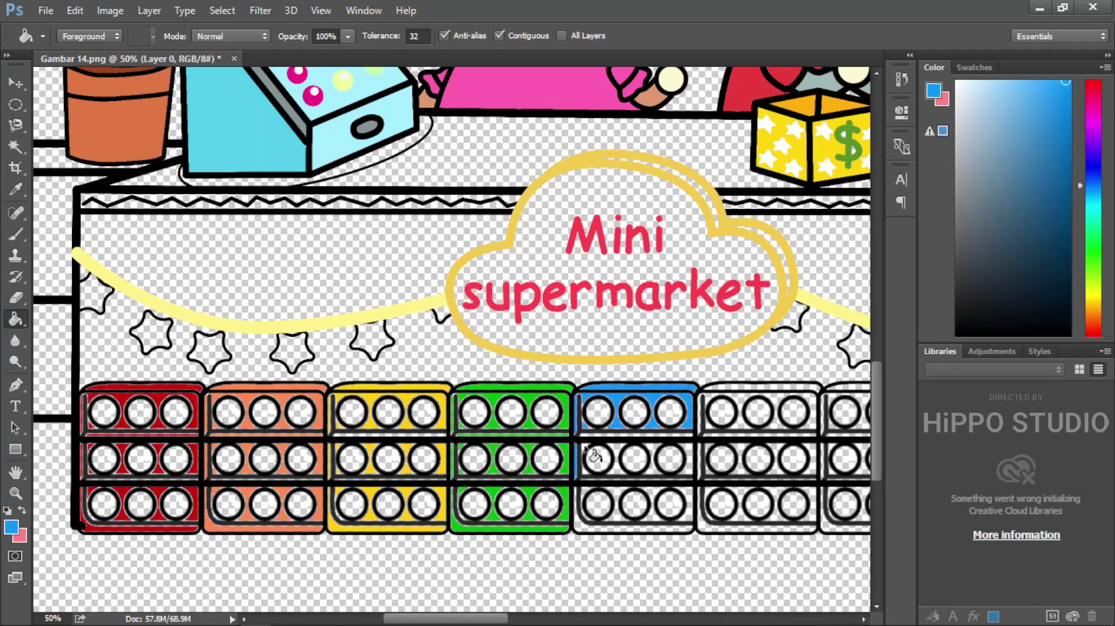
pyautogui.click(590, 475)
pyautogui.click(587, 494)
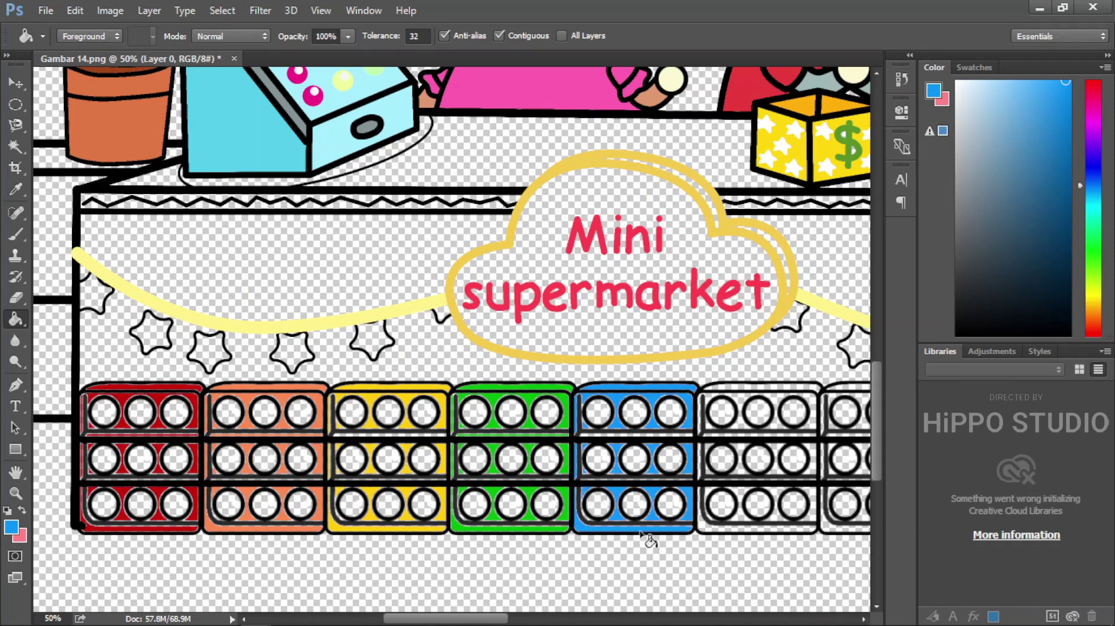
# - Choose a vivid purple and fill the sixth block stack around its circles
pyautogui.press('alt')
pyautogui.click(1094, 133)
pyautogui.click(1049, 95)
pyautogui.click(755, 388)
pyautogui.click(712, 430)
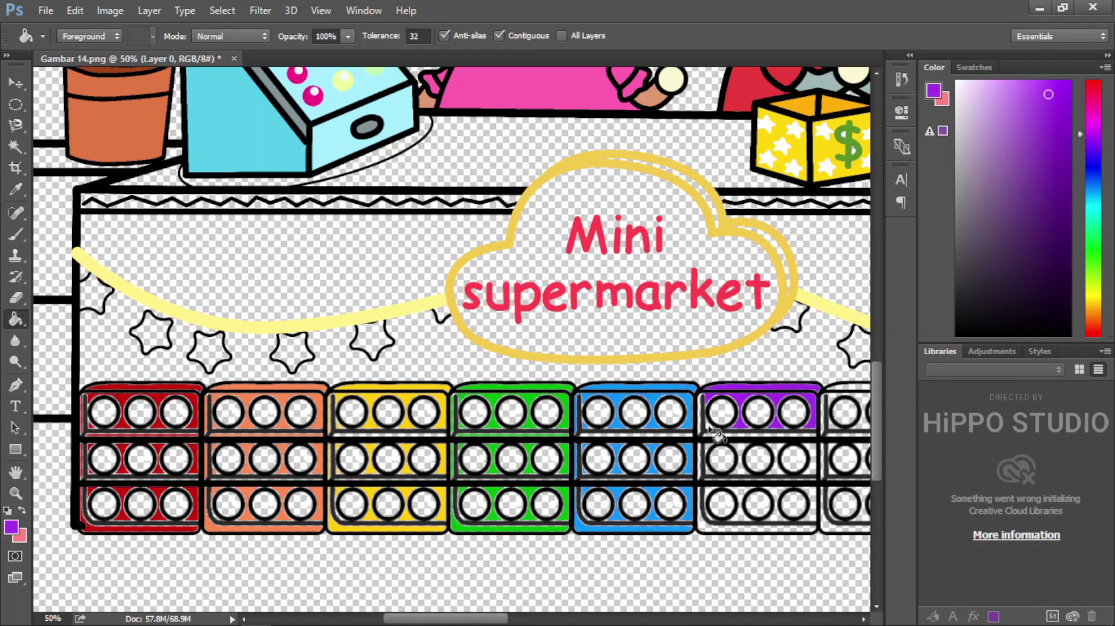
pyautogui.click(701, 475)
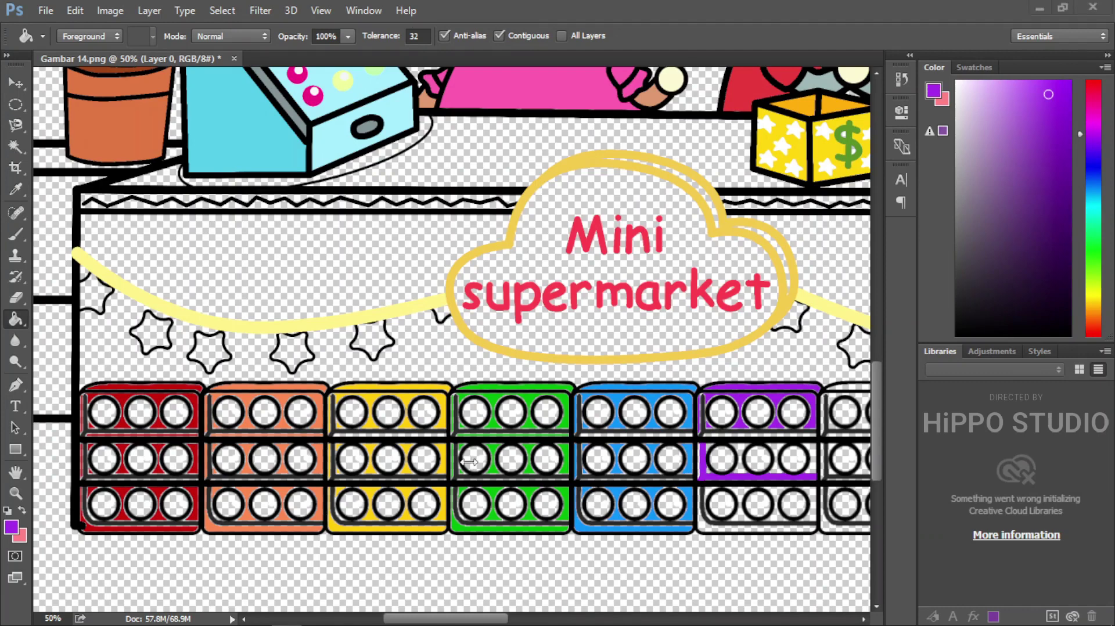
pyautogui.hotkey('ctrl', 'z')
pyautogui.click(714, 474)
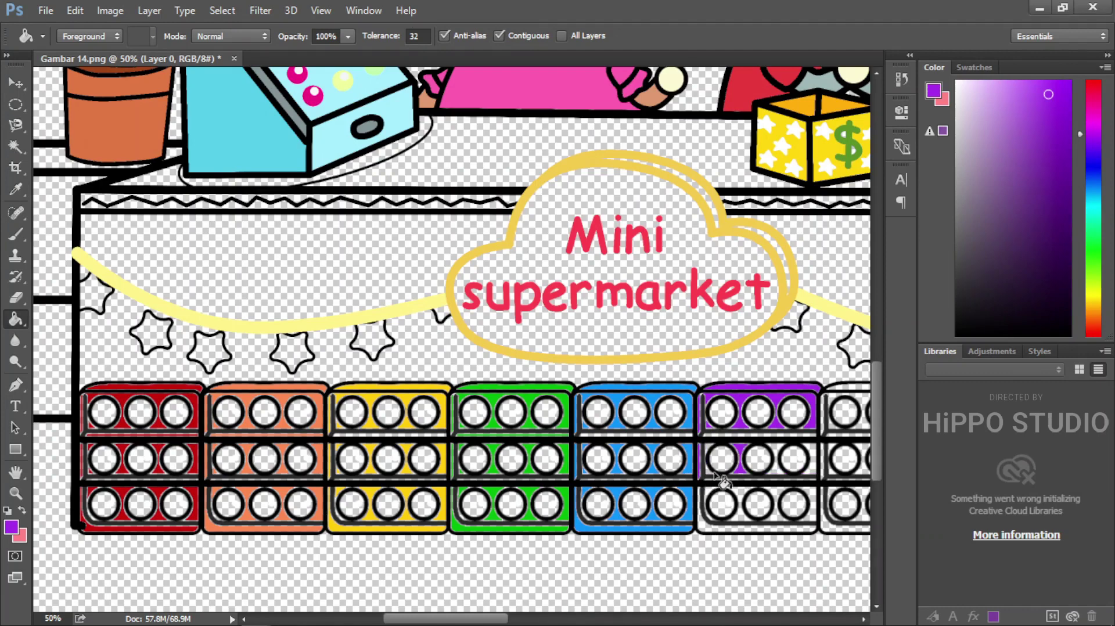
pyautogui.click(718, 499)
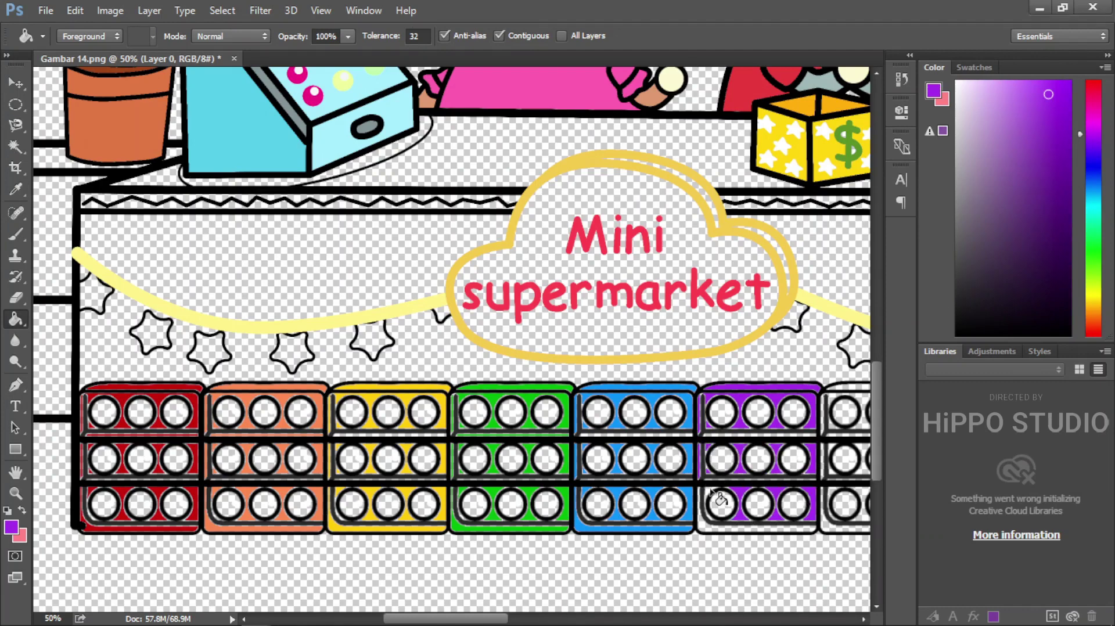
pyautogui.click(704, 531)
# - Fill the seventh block stack around its circles with dark magenta
pyautogui.moveTo(705, 535); pyautogui.dragTo(301, 532)
pyautogui.press('g')
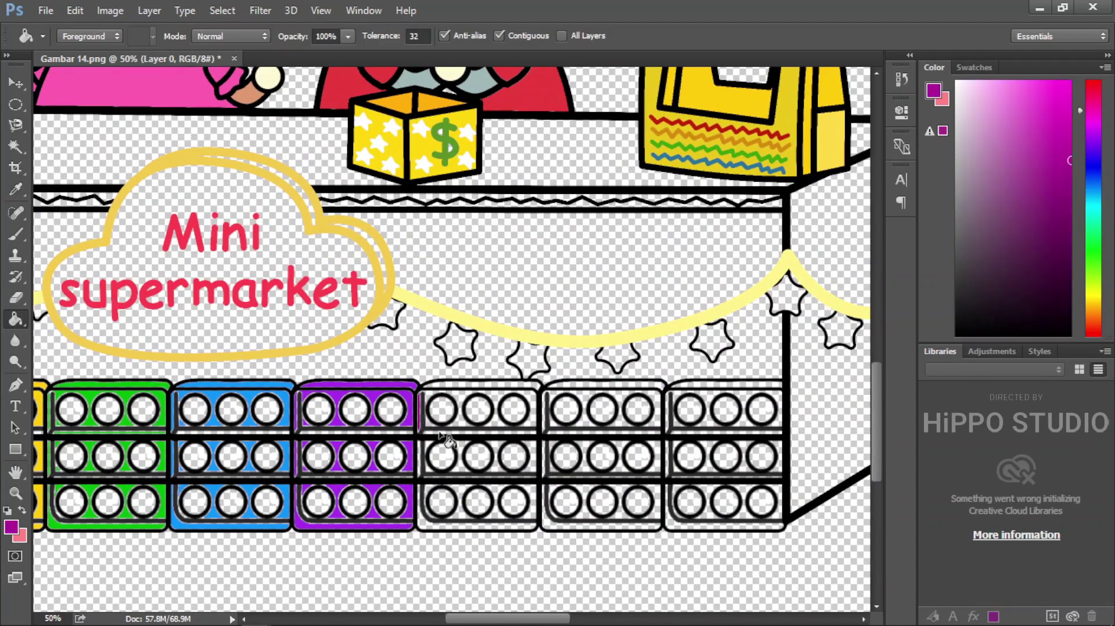
pyautogui.click(431, 414)
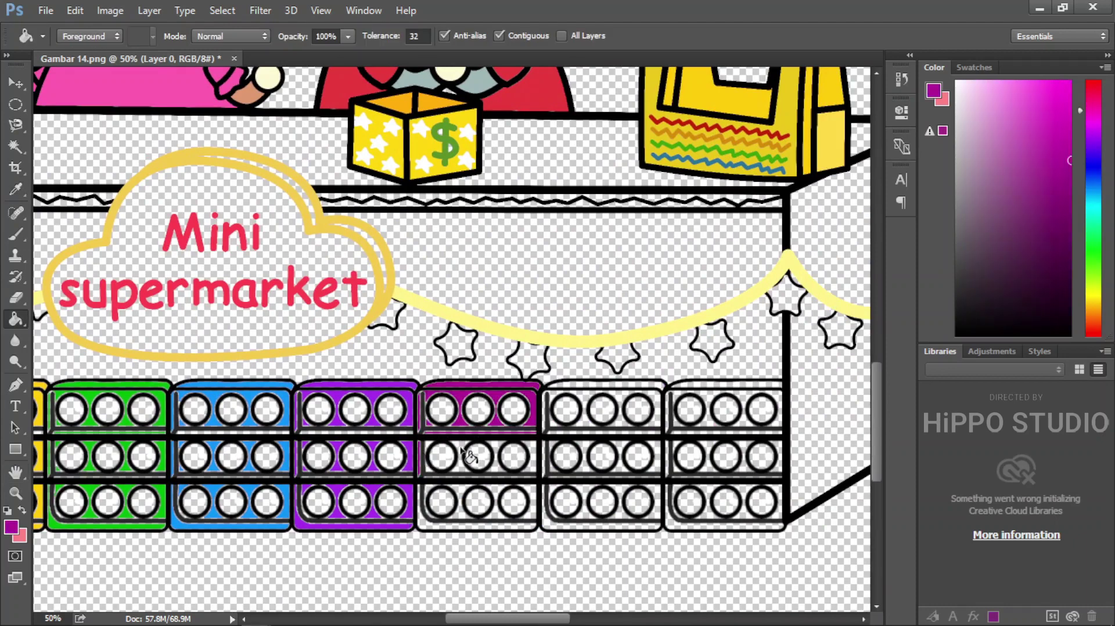
pyautogui.click(434, 452)
pyautogui.click(506, 518)
pyautogui.click(468, 523)
# - Fill the eighth block stack around its circles with the pinkish red of the Mini supermarket lettering
pyautogui.keyDown('alt'); pyautogui.click(291, 290); pyautogui.keyUp('alt')
pyautogui.click(573, 414)
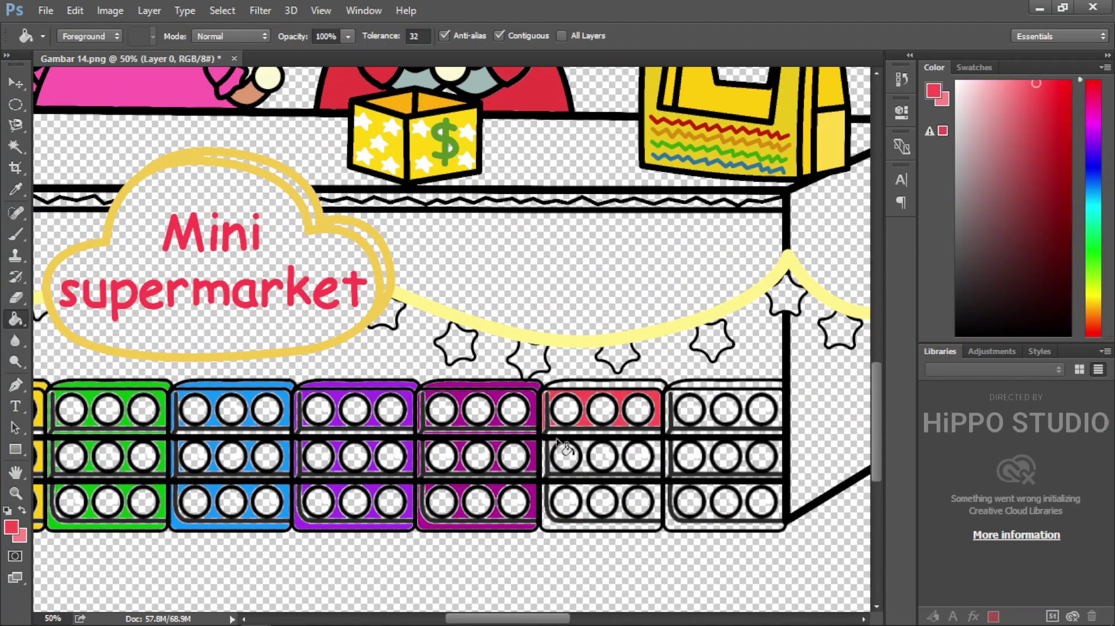
pyautogui.click(600, 391)
pyautogui.click(587, 504)
pyautogui.click(604, 462)
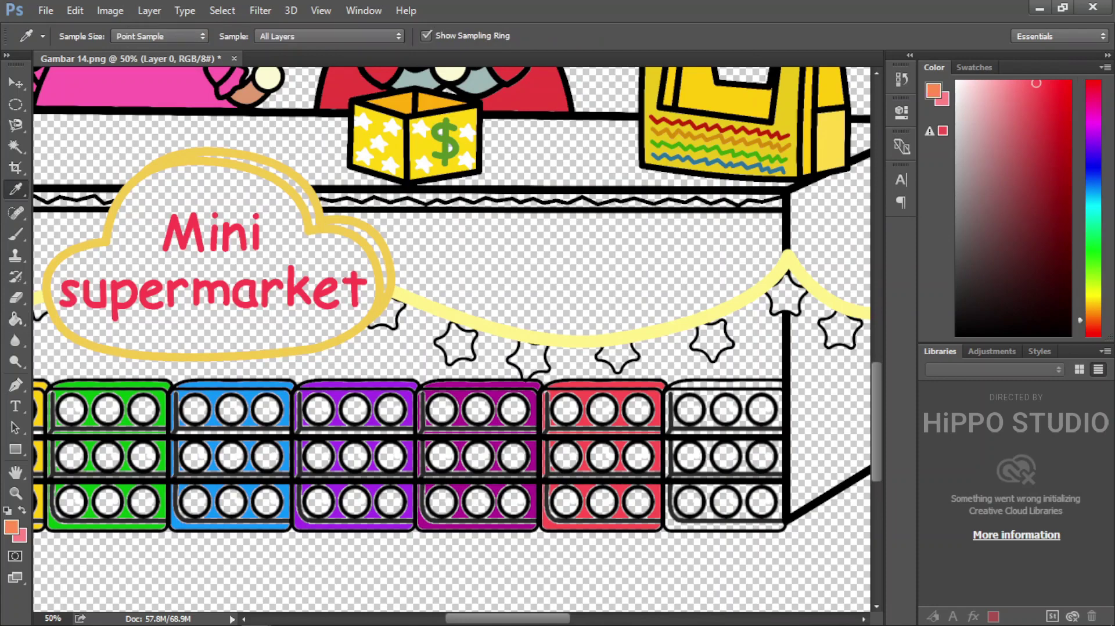
# - Fill the three rows of the last block stack around the circles with pale orange
pyautogui.keyDown('alt'); pyautogui.click(560, 474); pyautogui.keyUp('alt')
pyautogui.click(674, 433)
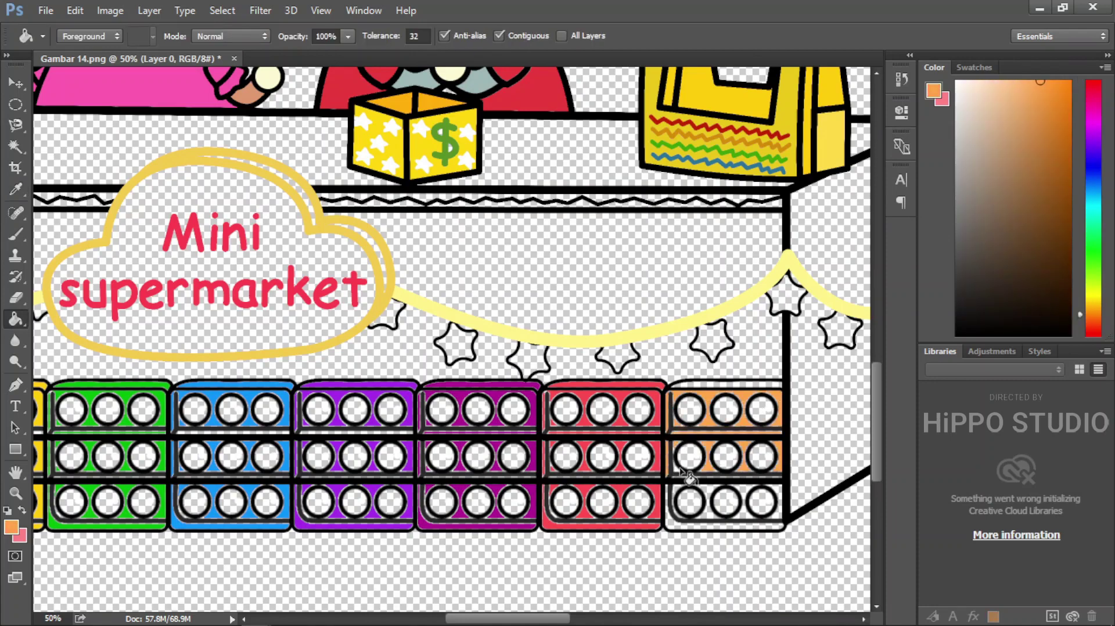
pyautogui.click(680, 497)
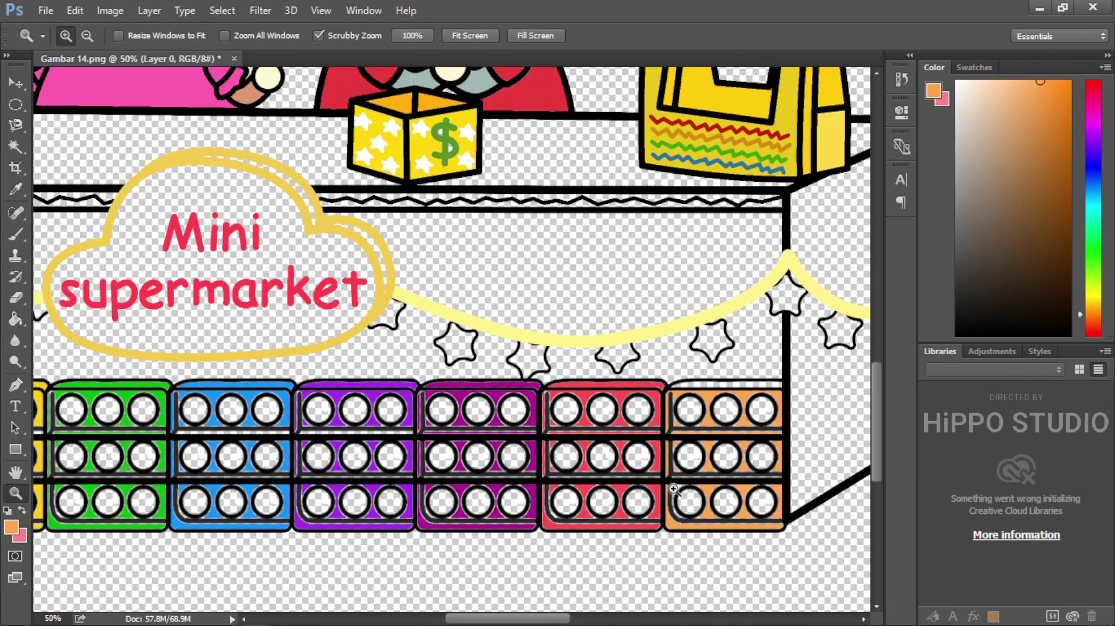
# - Fill the circles of the dark red block stack with a brighter red, keeping the highlights white
pyautogui.hscroll(-8, 686, 498)
pyautogui.keyDown('alt'); pyautogui.click(139, 500); pyautogui.keyUp('alt')
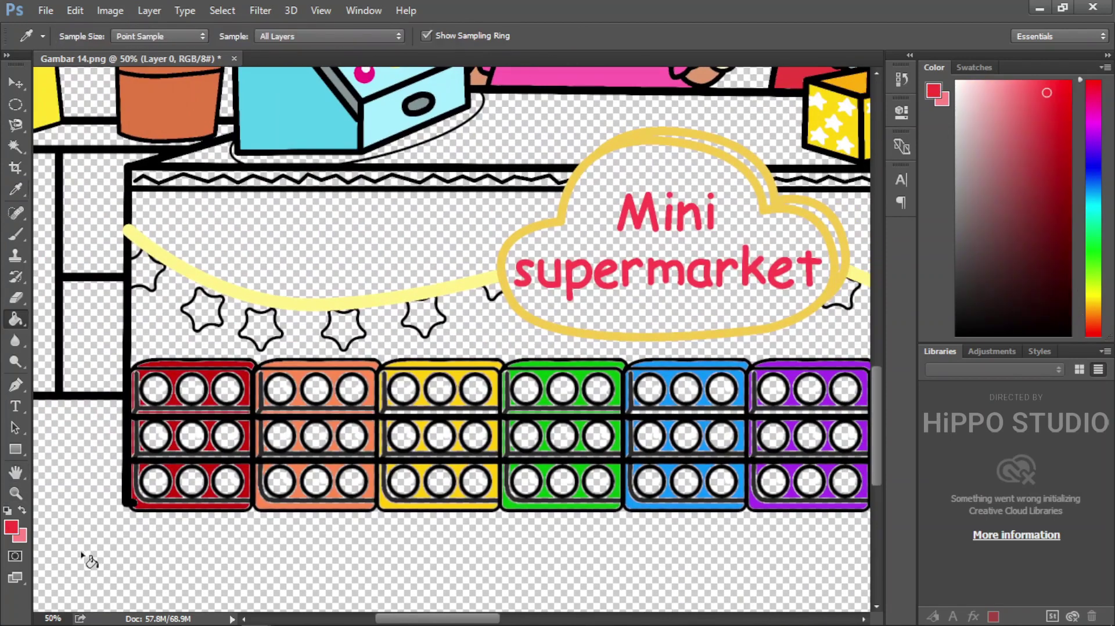
pyautogui.click(155, 389)
pyautogui.click(192, 389)
pyautogui.click(228, 389)
pyautogui.click(227, 436)
pyautogui.click(192, 436)
pyautogui.click(156, 436)
pyautogui.click(155, 481)
# - Fill the circles of the second, light orange block stack with deep orange
pyautogui.keyDown('alt'); pyautogui.click(296, 459); pyautogui.keyUp('alt')
pyautogui.click(280, 481)
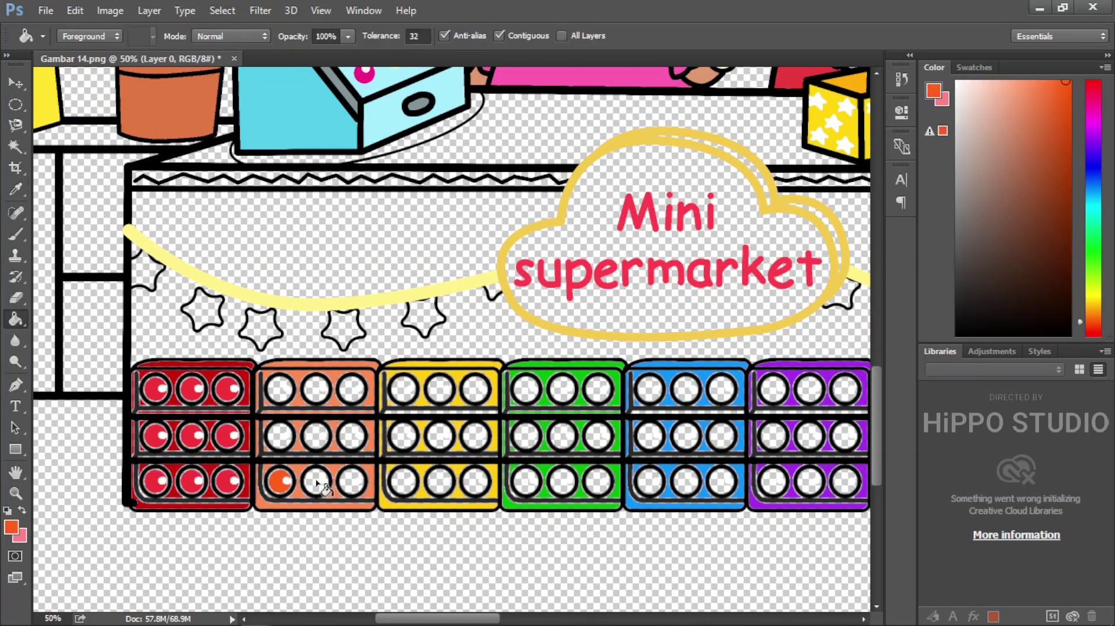
pyautogui.click(316, 480)
pyautogui.click(280, 435)
pyautogui.click(280, 389)
pyautogui.click(316, 389)
pyautogui.click(352, 389)
# - Fill the yellow block stack's circles with light yellow and the green stack's circles with light green
pyautogui.keyDown('alt'); pyautogui.click(395, 406); pyautogui.keyUp('alt')
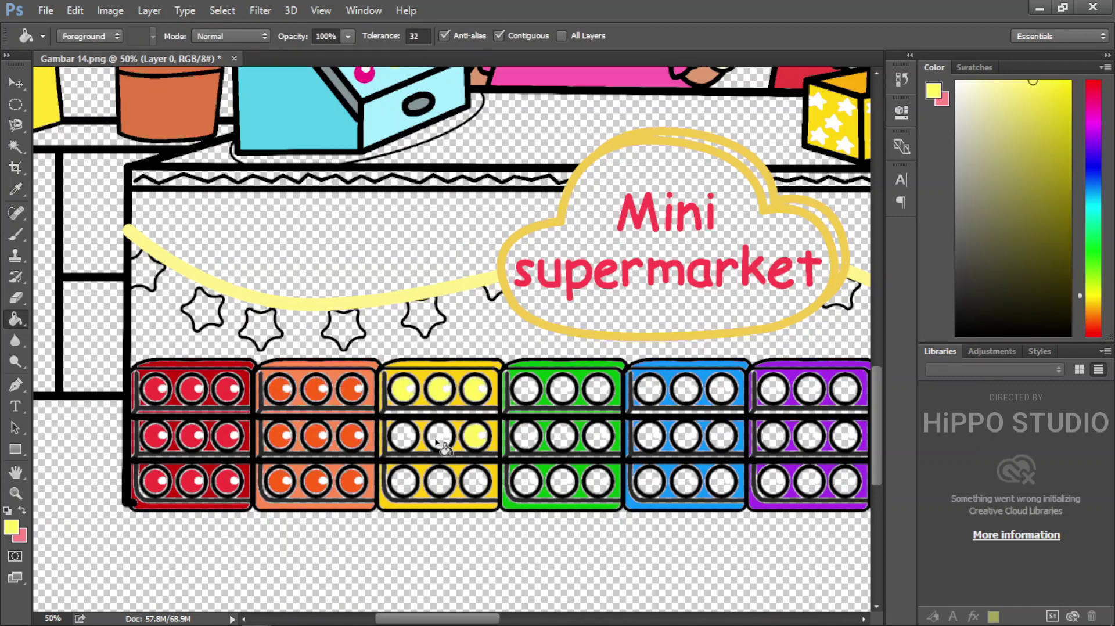
pyautogui.click(476, 481)
pyautogui.keyDown('alt'); pyautogui.click(546, 458); pyautogui.keyUp('alt')
pyautogui.click(527, 389)
pyautogui.click(562, 390)
pyautogui.click(598, 389)
pyautogui.click(562, 481)
pyautogui.click(598, 481)
# - Fill the circles of the blue block stack with light cyan
pyautogui.keyDown('alt'); pyautogui.click(668, 459); pyautogui.keyUp('alt')
pyautogui.click(649, 389)
pyautogui.click(649, 436)
pyautogui.click(685, 435)
pyautogui.click(685, 389)
pyautogui.click(721, 389)
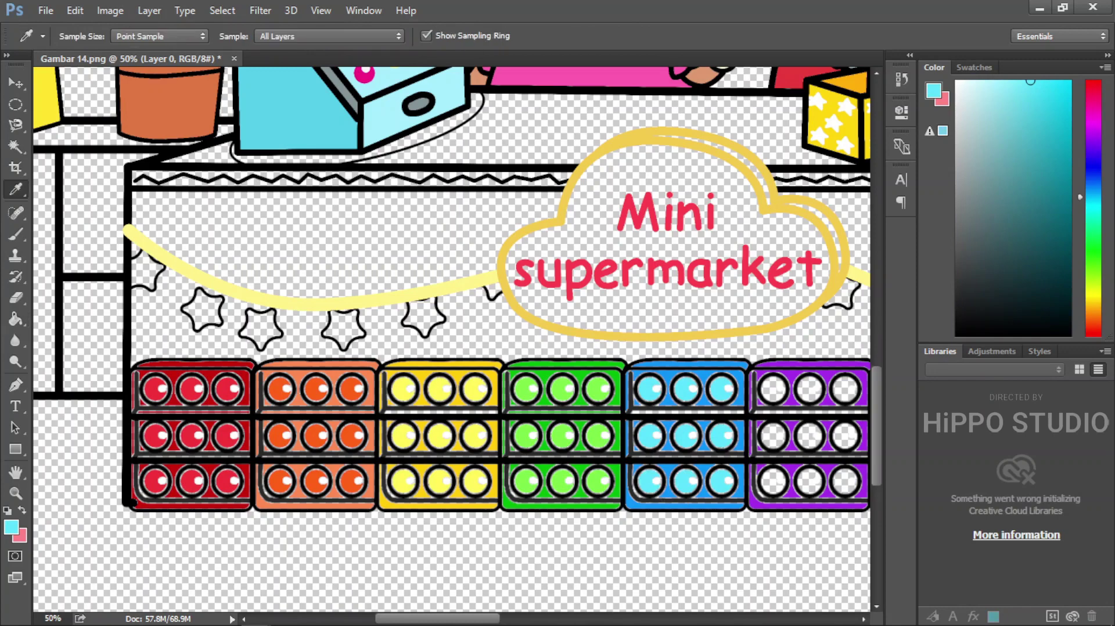
# - Fill the circles of the purple block stack with lilac
pyautogui.keyDown('alt'); pyautogui.click(791, 458); pyautogui.keyUp('alt')
pyautogui.click(773, 389)
pyautogui.click(809, 389)
pyautogui.click(845, 390)
pyautogui.click(845, 435)
pyautogui.click(809, 436)
pyautogui.click(773, 436)
# - Fill the circles of the dark magenta block stack with bright pink
pyautogui.moveTo(798, 484); pyautogui.dragTo(375, 484)
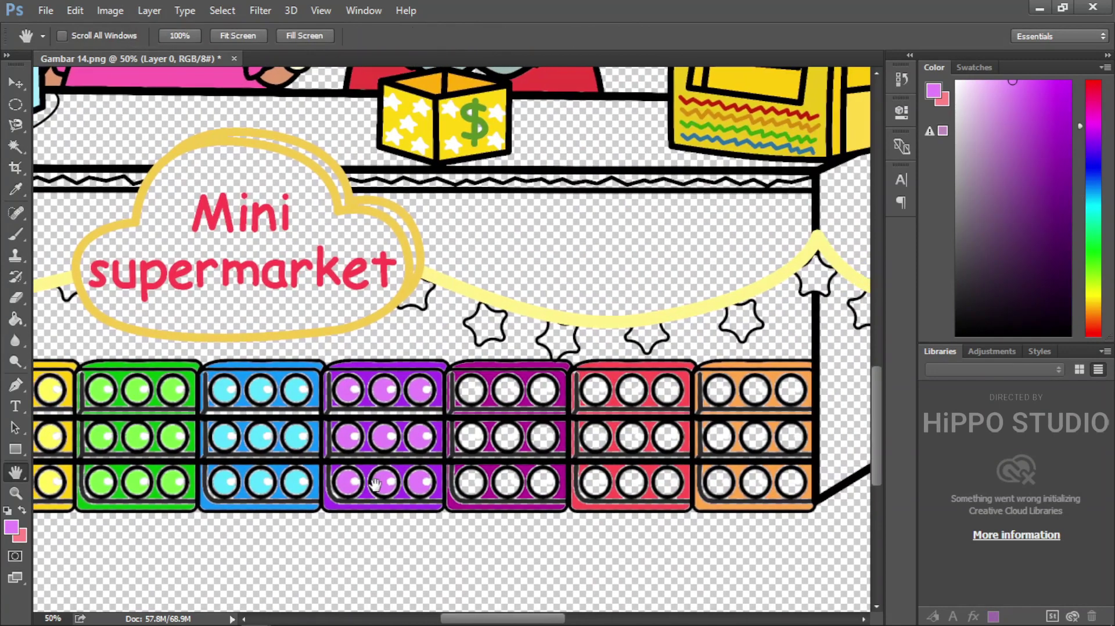
pyautogui.keyDown('alt'); pyautogui.click(507, 459); pyautogui.keyUp('alt')
pyautogui.click(471, 389)
pyautogui.click(507, 389)
pyautogui.click(543, 389)
pyautogui.click(543, 436)
pyautogui.click(507, 435)
pyautogui.click(471, 436)
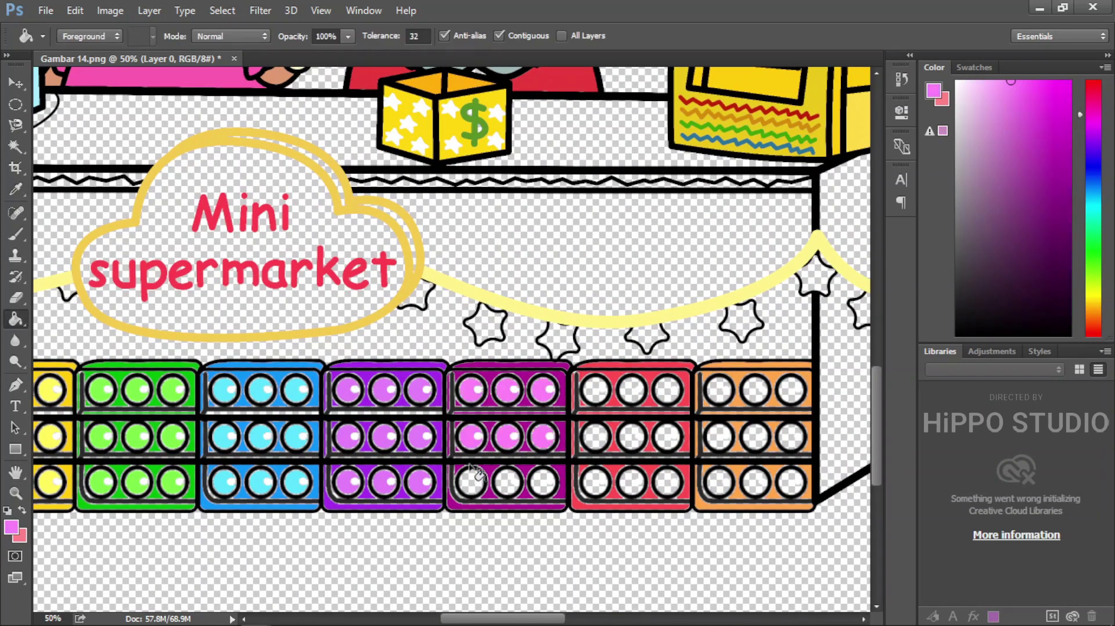
pyautogui.click(504, 482)
pyautogui.click(543, 481)
# - Fill all nine circles of the pinkish-red block stack with a stronger red
pyautogui.keyDown('alt'); pyautogui.click(631, 458); pyautogui.keyUp('alt')
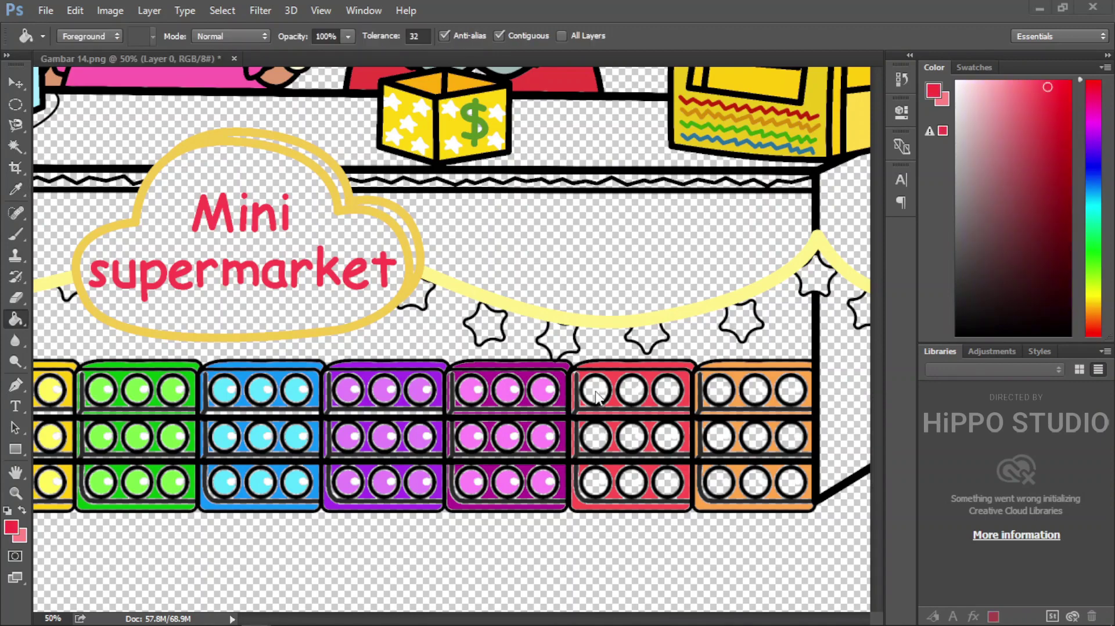
pyautogui.click(595, 389)
pyautogui.click(632, 389)
pyautogui.click(666, 389)
pyautogui.click(667, 436)
pyautogui.click(632, 436)
pyautogui.click(595, 435)
pyautogui.click(596, 482)
pyautogui.click(631, 482)
pyautogui.click(667, 482)
# - Fill the circles of the last, pale orange block stack with deep orange
pyautogui.keyDown('alt'); pyautogui.click(756, 459); pyautogui.keyUp('alt')
pyautogui.click(720, 436)
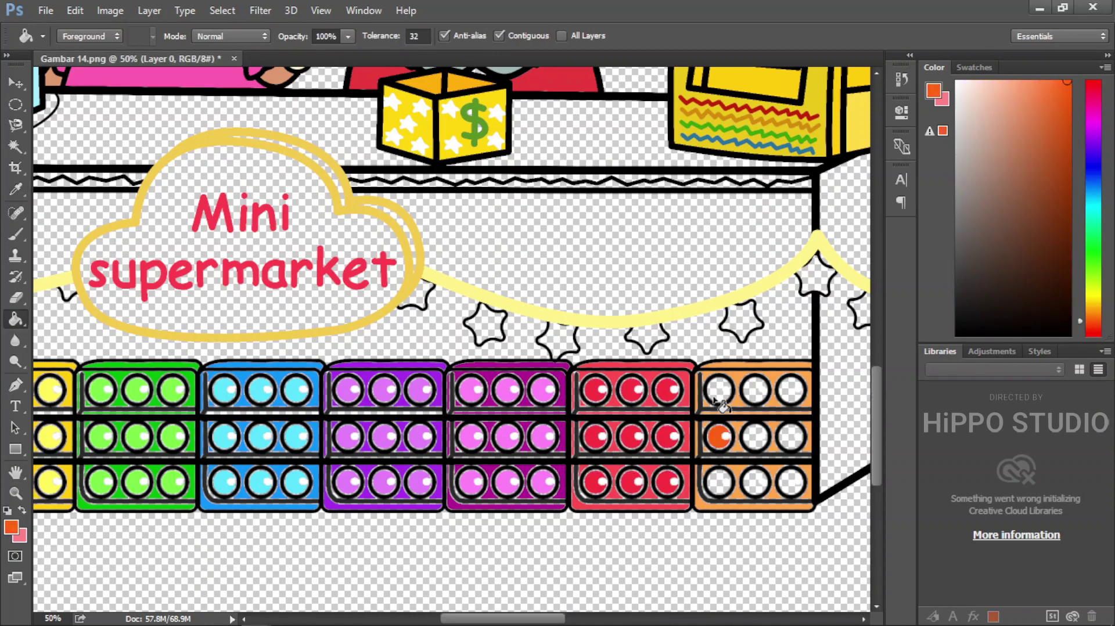
pyautogui.click(721, 389)
pyautogui.click(791, 389)
pyautogui.click(721, 482)
pyautogui.click(791, 482)
# - Colour the garland stars on the counter's side purple, pink and mint green, and the corner star pale cyan
pyautogui.moveTo(795, 493); pyautogui.dragTo(646, 511)
pyautogui.keyDown('alt'); pyautogui.click(228, 459); pyautogui.keyUp('alt')
pyautogui.click(816, 300)
pyautogui.keyDown('alt'); pyautogui.click(58, 239); pyautogui.keyUp('alt')
pyautogui.click(772, 335)
pyautogui.keyDown('alt'); pyautogui.click(36, 412); pyautogui.keyUp('alt')
pyautogui.click(715, 334)
pyautogui.keyDown('alt'); pyautogui.click(105, 413); pyautogui.keyUp('alt')
pyautogui.click(659, 296)
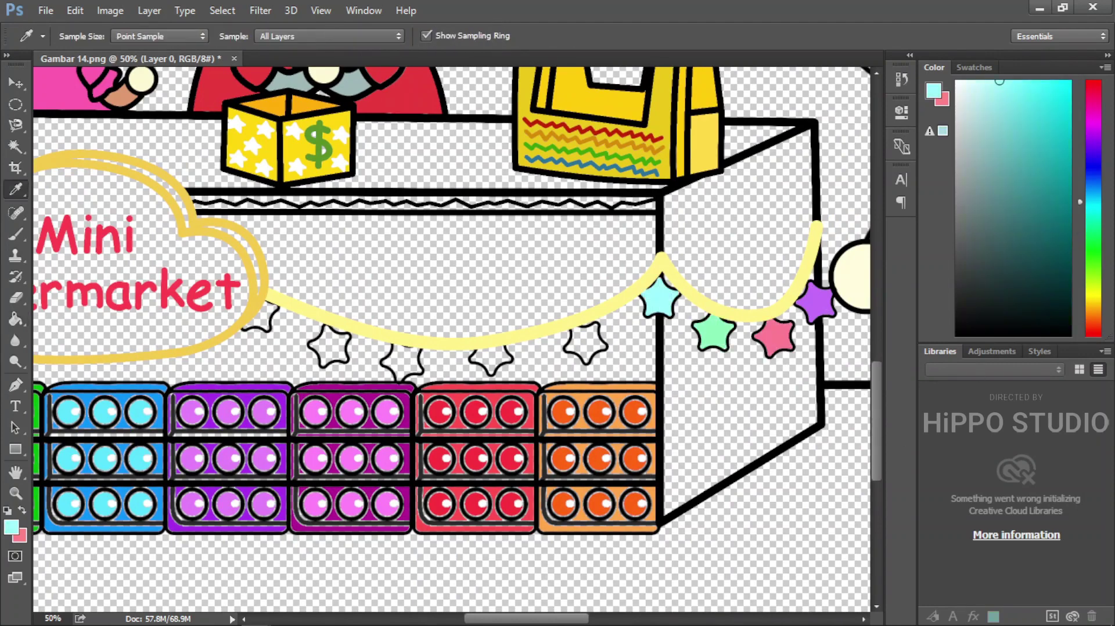
# - Colour the five garland stars between the counter corner and the cloud sign yellow, purple, blue, pinkish red and light green
pyautogui.keyDown('alt'); pyautogui.click(407, 340); pyautogui.keyUp('alt')
pyautogui.click(585, 342)
pyautogui.hotkey('ctrl', '0')
pyautogui.keyDown('alt'); pyautogui.click(318, 500); pyautogui.keyUp('alt')
pyautogui.click(405, 467)
pyautogui.keyDown('alt'); pyautogui.click(277, 500); pyautogui.keyUp('alt')
pyautogui.click(377, 466)
pyautogui.keyDown('alt'); pyautogui.click(314, 445); pyautogui.keyUp('alt')
pyautogui.click(352, 463)
pyautogui.keyDown('alt'); pyautogui.click(376, 467); pyautogui.keyUp('alt')
pyautogui.click(329, 453)
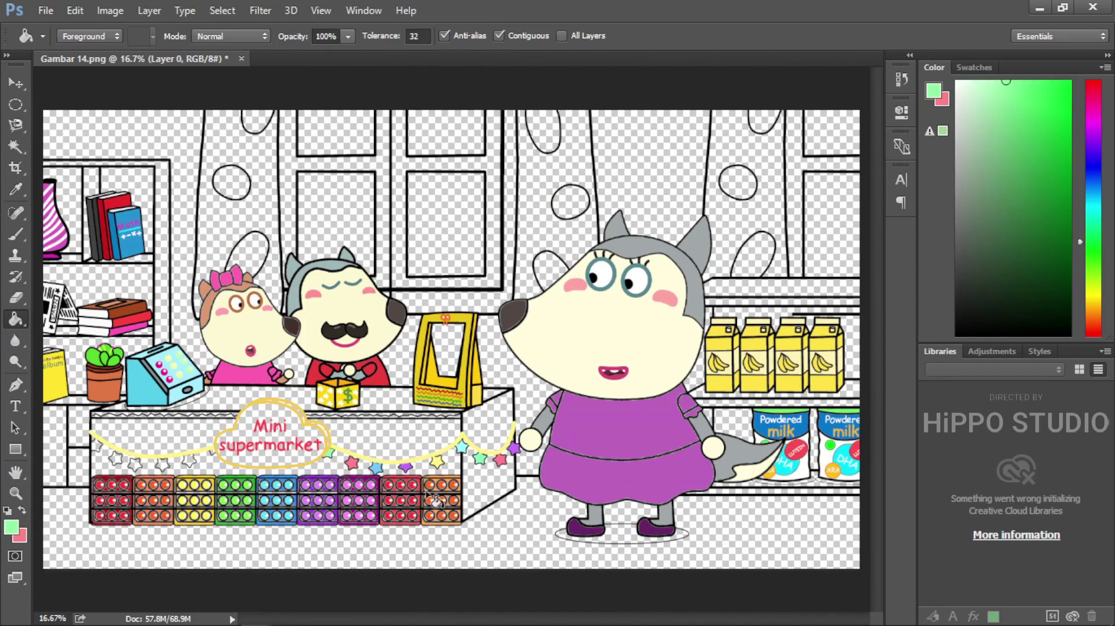
# - Colour the five garland stars on the front beyond the cloud sign light green, magenta, orange, yellow-green and light blue
pyautogui.keyDown('alt'); pyautogui.click(244, 482); pyautogui.keyUp('alt')
pyautogui.click(189, 461)
pyautogui.keyDown('alt'); pyautogui.click(499, 460); pyautogui.keyUp('alt')
pyautogui.click(163, 463)
pyautogui.keyDown('alt'); pyautogui.click(154, 490); pyautogui.keyUp('alt')
pyautogui.click(135, 463)
pyautogui.keyDown('alt'); pyautogui.click(235, 499); pyautogui.keyUp('alt')
pyautogui.click(115, 458)
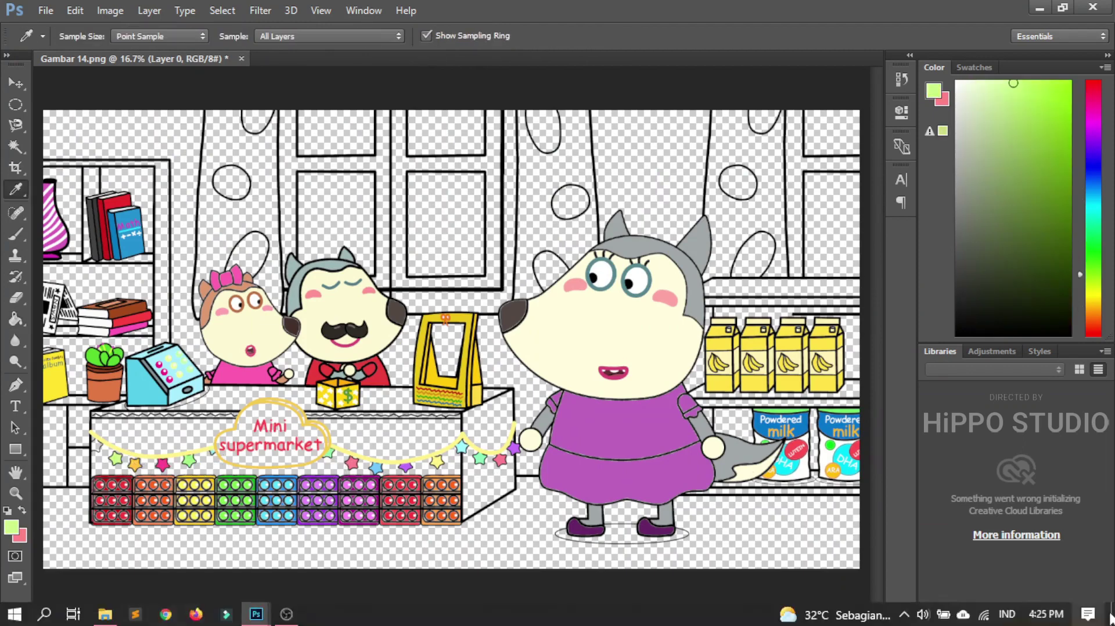
pyautogui.keyDown('alt'); pyautogui.click(277, 499); pyautogui.keyUp('alt')
pyautogui.click(96, 446)
# - Fill the counter's front and side panels with blue, and make the cloud sign white with a yellow border
pyautogui.keyDown('alt'); pyautogui.click(277, 500); pyautogui.keyUp('alt')
pyautogui.click(384, 430)
pyautogui.click(210, 464)
pyautogui.click(418, 474)
pyautogui.keyDown('alt'); pyautogui.click(277, 485); pyautogui.keyUp('alt')
pyautogui.click(488, 488)
pyautogui.click(488, 418)
pyautogui.keyDown('alt'); pyautogui.click(236, 450); pyautogui.keyUp('alt')
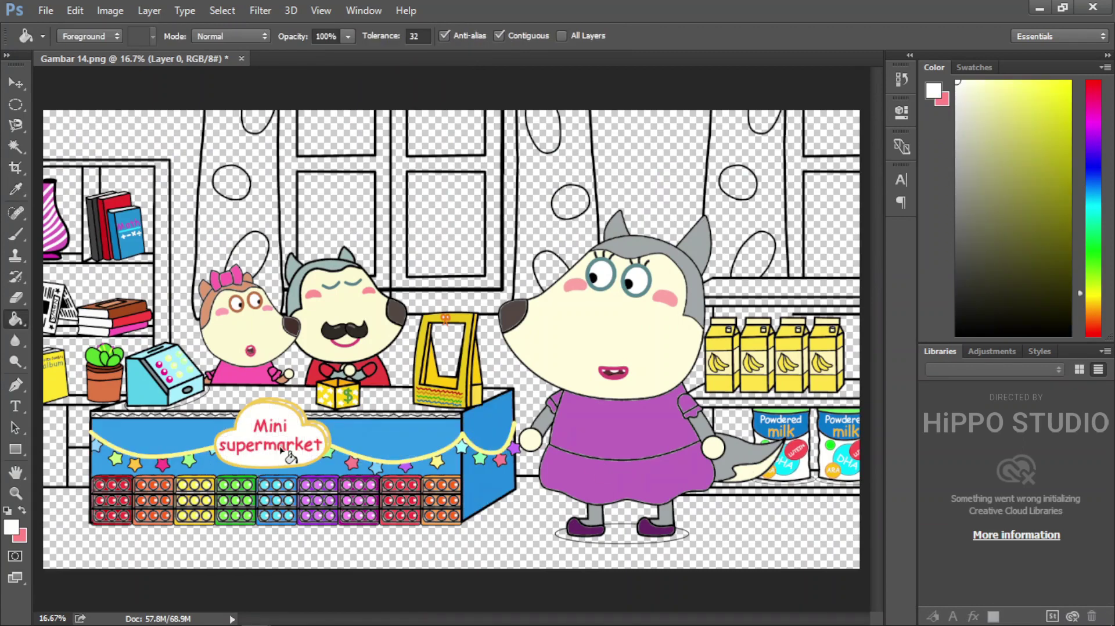
pyautogui.keyDown('alt'); pyautogui.click(306, 428); pyautogui.keyUp('alt')
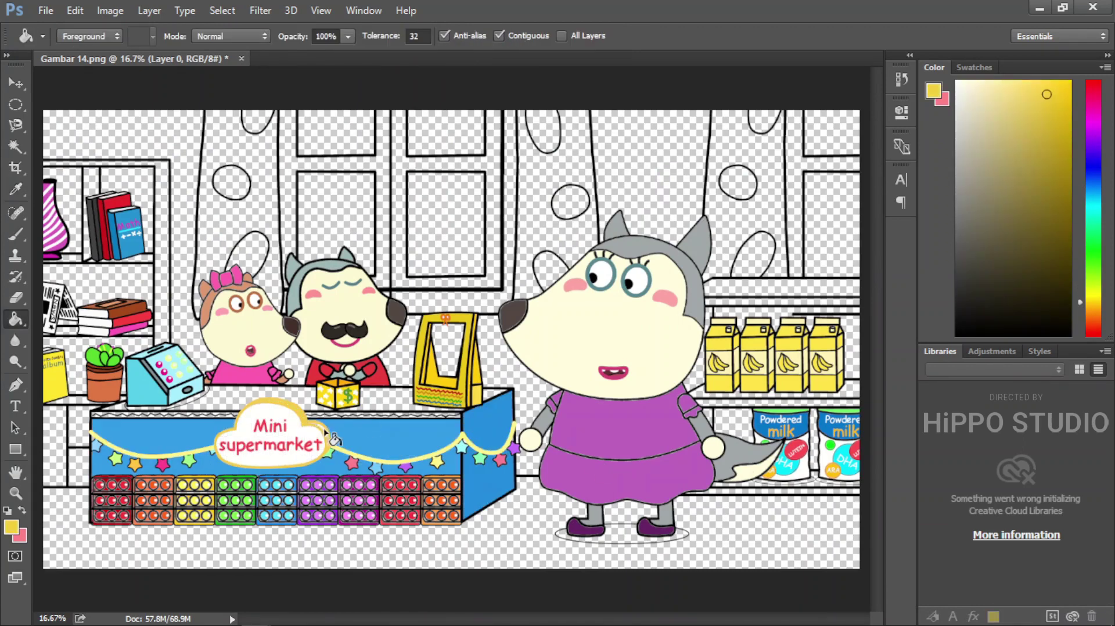
# - Fill the counter's wavy trim with darker blue, its top with light blue, and the cash register's shadow with muted blue
pyautogui.keyDown('alt'); pyautogui.click(356, 424); pyautogui.keyUp('alt')
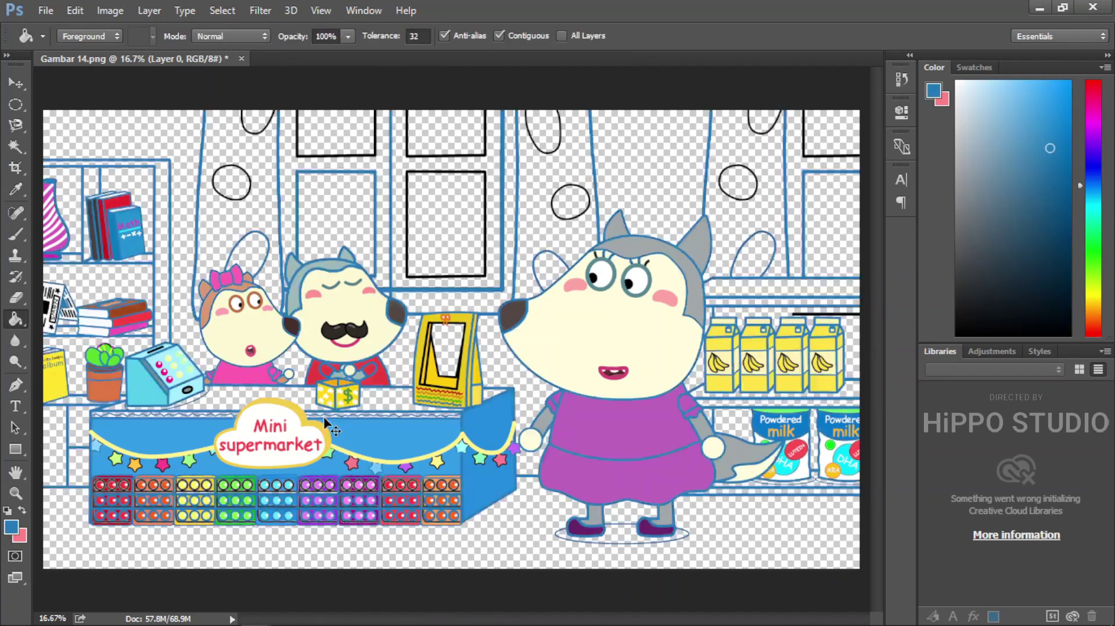
pyautogui.keyDown('ctrl'); pyautogui.click(467, 426); pyautogui.keyUp('ctrl')
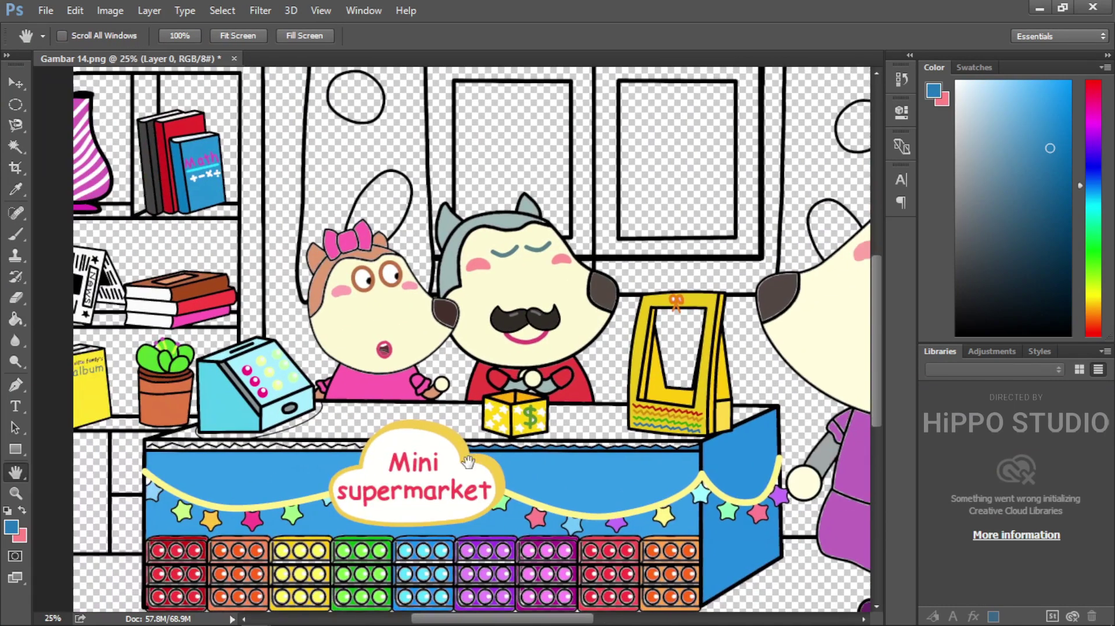
pyautogui.keyDown('alt'); pyautogui.click(326, 498); pyautogui.keyUp('alt')
pyautogui.click(348, 419)
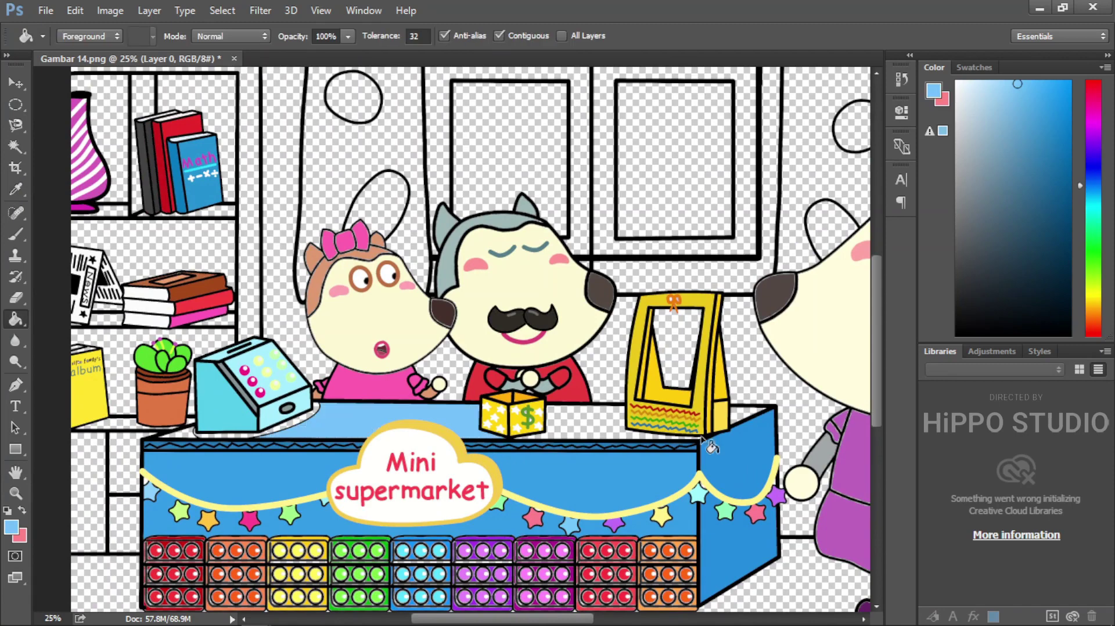
pyautogui.click(581, 421)
pyautogui.keyDown('ctrl'); pyautogui.keyDown('alt'); pyautogui.click(181, 435); pyautogui.keyUp('alt'); pyautogui.keyUp('ctrl')
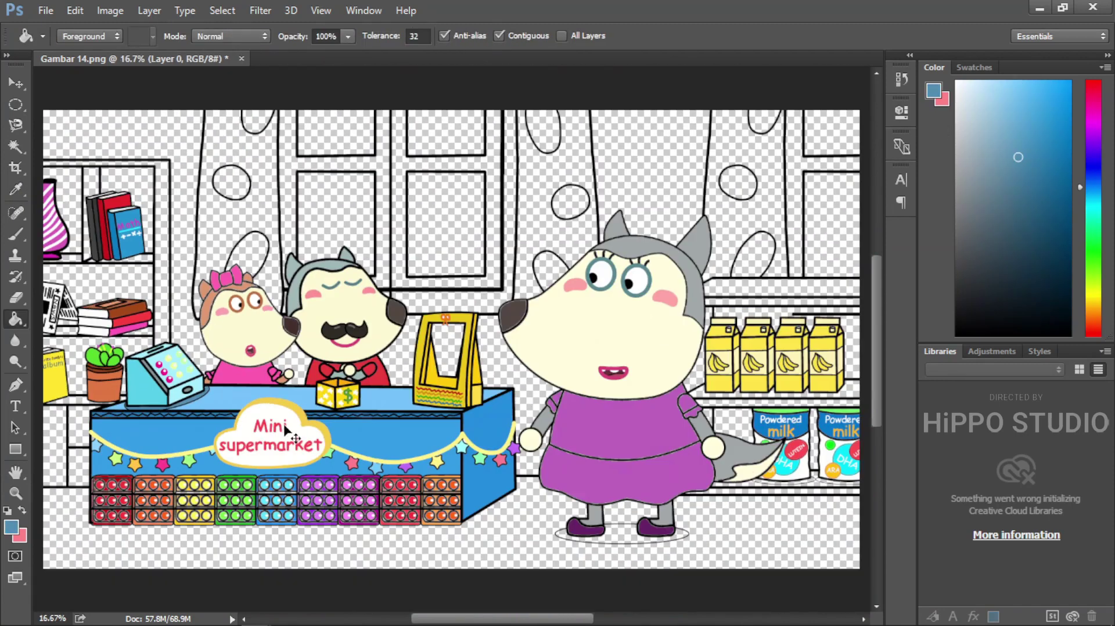
# - Fill the bookshelf's back panels behind the vase, books and potted plant with golden tan
pyautogui.keyDown('alt'); pyautogui.click(208, 286); pyautogui.keyUp('alt')
pyautogui.click(116, 291)
pyautogui.click(63, 209)
pyautogui.click(124, 185)
pyautogui.click(78, 369)
# - Fill the bookshelf's boards with lighter tan and its outer frame with darker ochre
pyautogui.keyDown('alt'); pyautogui.click(100, 383); pyautogui.keyUp('alt')
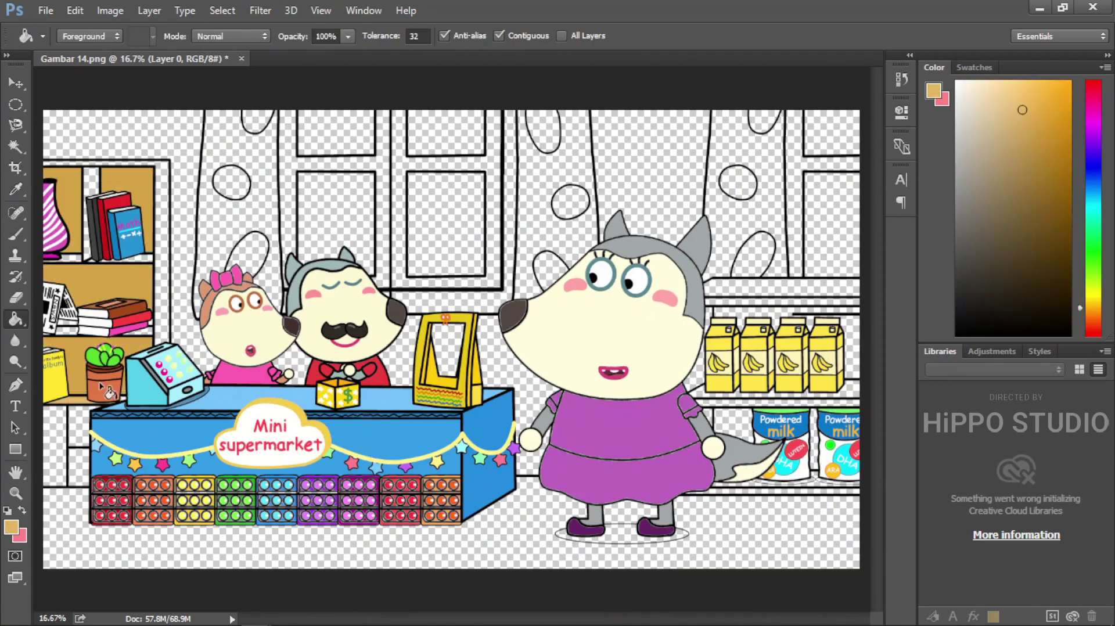
pyautogui.click(93, 251)
pyautogui.keyDown('alt'); pyautogui.click(149, 319); pyautogui.keyUp('alt')
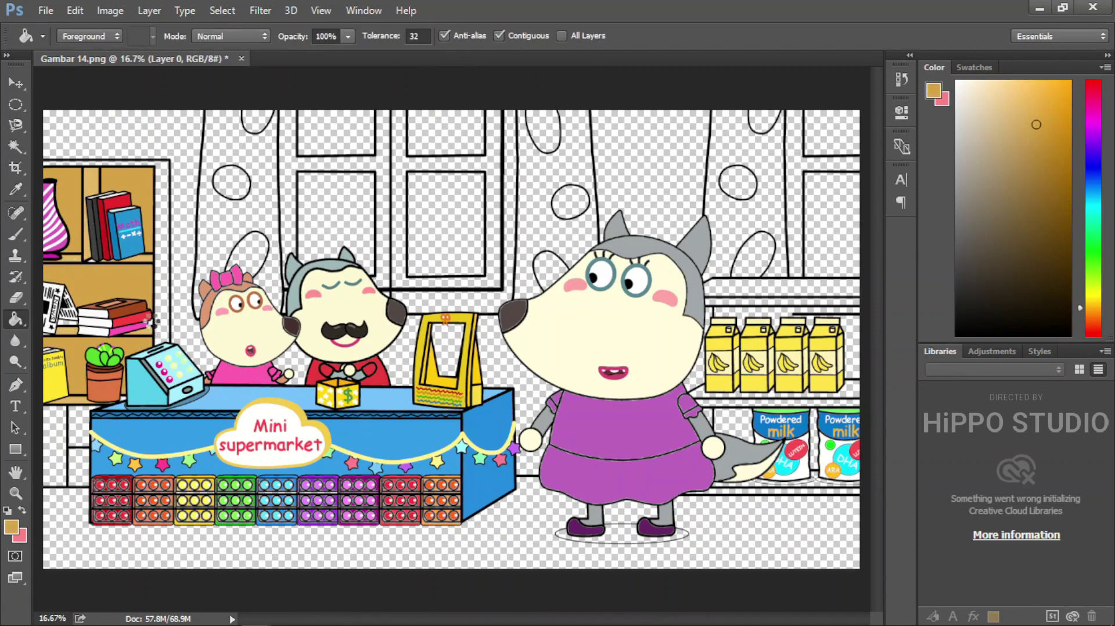
pyautogui.keyDown('alt'); pyautogui.click(129, 402); pyautogui.keyUp('alt')
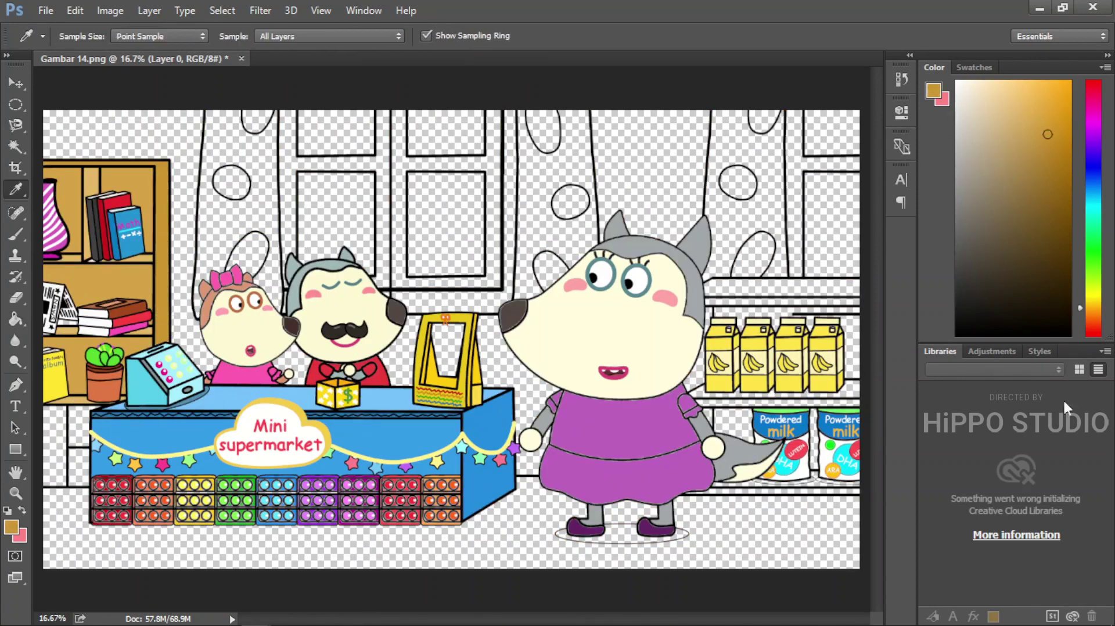
# - Fill the lower cabinet beneath the bookshelf with pale teal on one section and light grey on the other
pyautogui.keyDown('alt'); pyautogui.click(64, 459); pyautogui.keyUp('alt')
pyautogui.click(68, 471)
pyautogui.hotkey('ctrl', 'z')
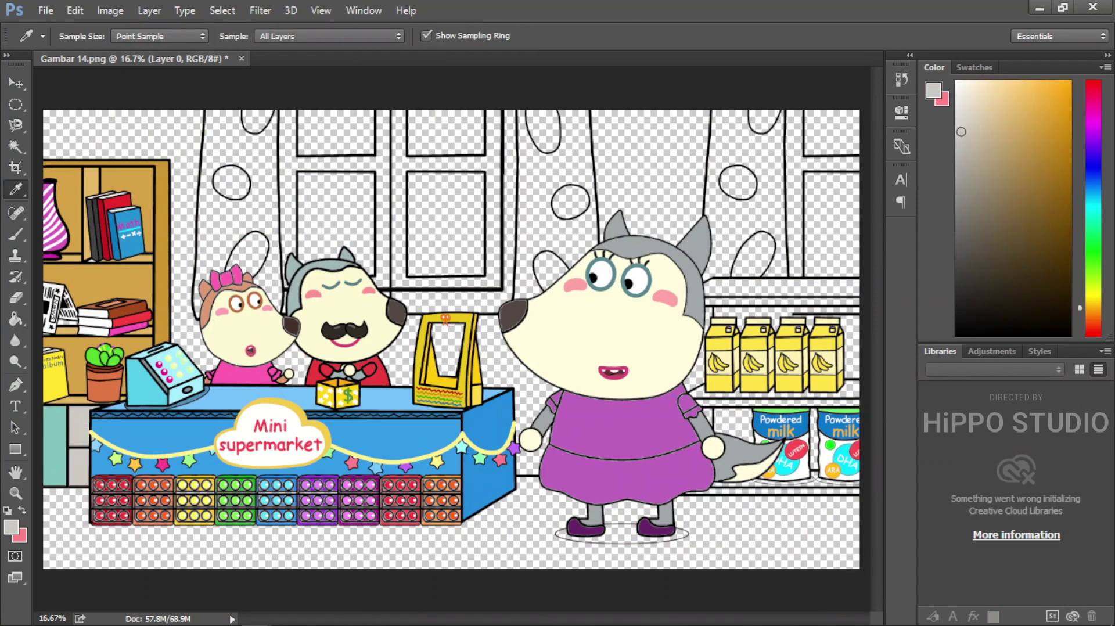
# - Fill the boards of the milk shelf with light peach brown and its back panels with darker brown
pyautogui.click(1001, 112)
pyautogui.click(753, 491)
pyautogui.click(733, 401)
pyautogui.click(766, 294)
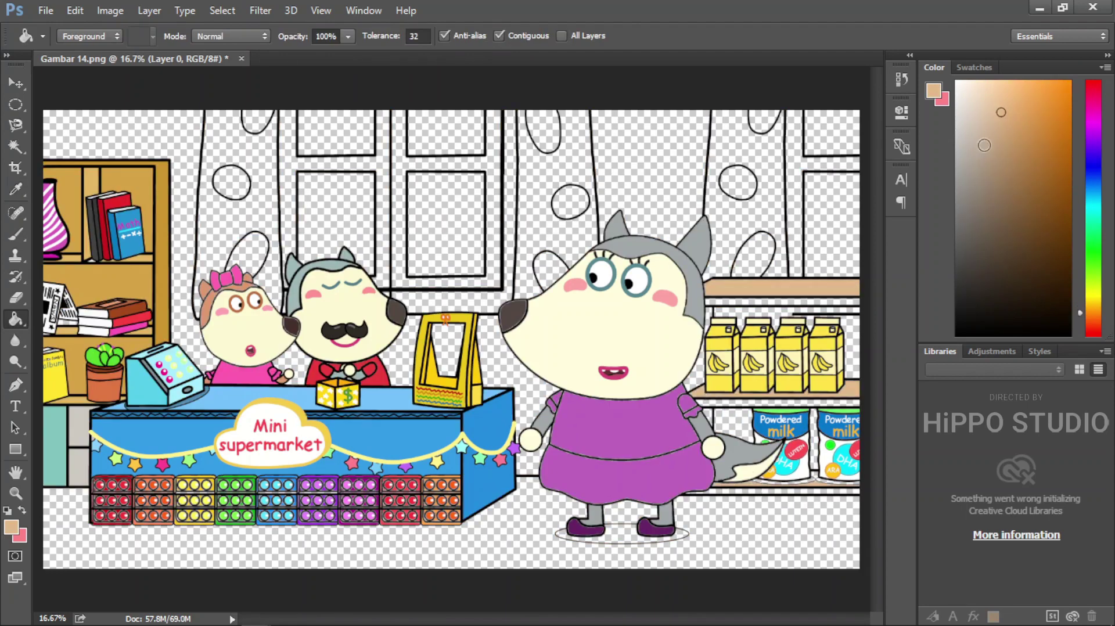
pyautogui.click(717, 324)
pyautogui.click(810, 414)
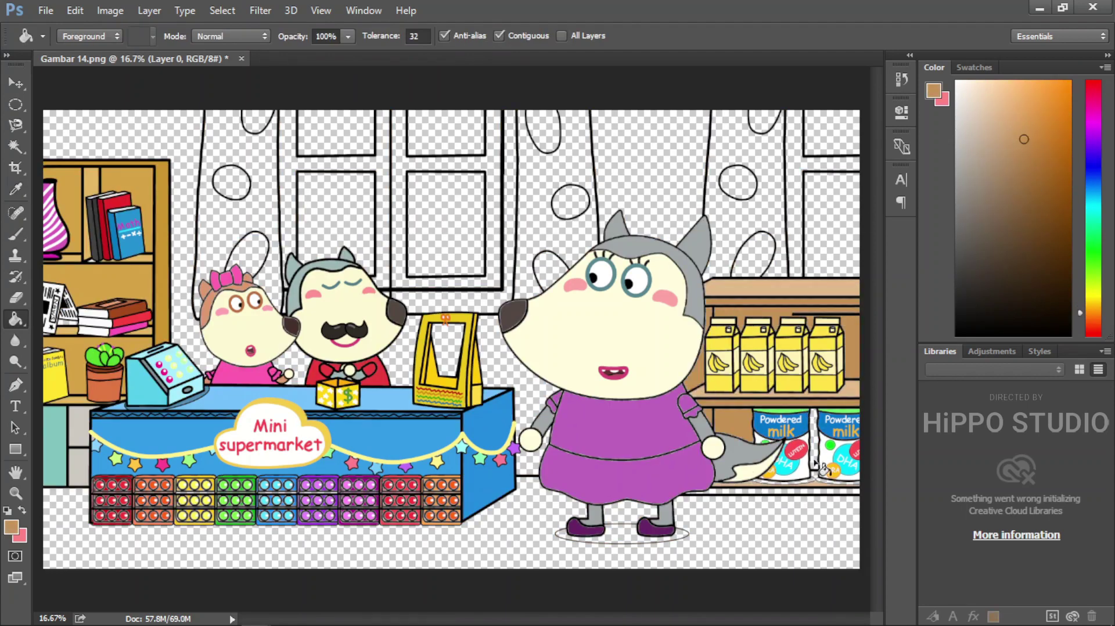
# - Fill the three curtains with orange, leaving their oval spots uncoloured
pyautogui.keyDown('alt'); pyautogui.click(833, 470); pyautogui.keyUp('alt')
pyautogui.click(215, 232)
pyautogui.click(575, 244)
pyautogui.click(720, 191)
# - Fill the oval spots on the curtains with pale yellow-orange
pyautogui.keyDown('alt'); pyautogui.click(755, 287); pyautogui.keyUp('alt')
pyautogui.click(764, 122)
pyautogui.click(737, 183)
pyautogui.click(753, 254)
pyautogui.click(551, 271)
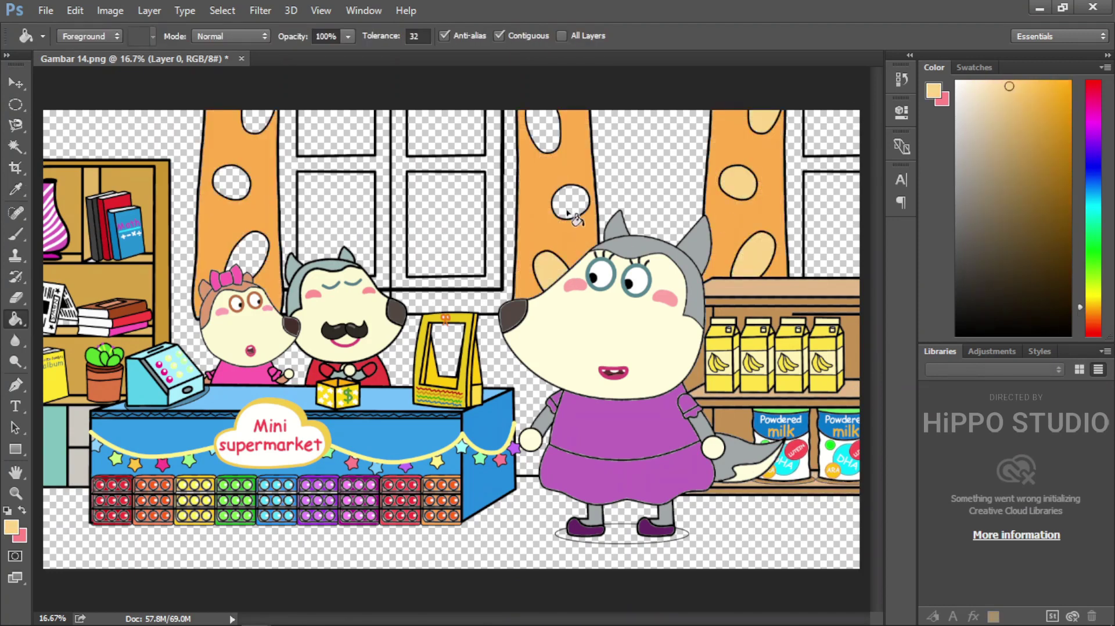
pyautogui.click(569, 202)
pyautogui.click(543, 131)
# - Fill the glass panes of both windows with greyish blue
pyautogui.click(831, 226)
pyautogui.click(446, 227)
pyautogui.click(336, 227)
pyautogui.click(336, 137)
# - Fill the frames of both windows with white
pyautogui.keyDown('alt'); pyautogui.click(273, 414); pyautogui.keyUp('alt')
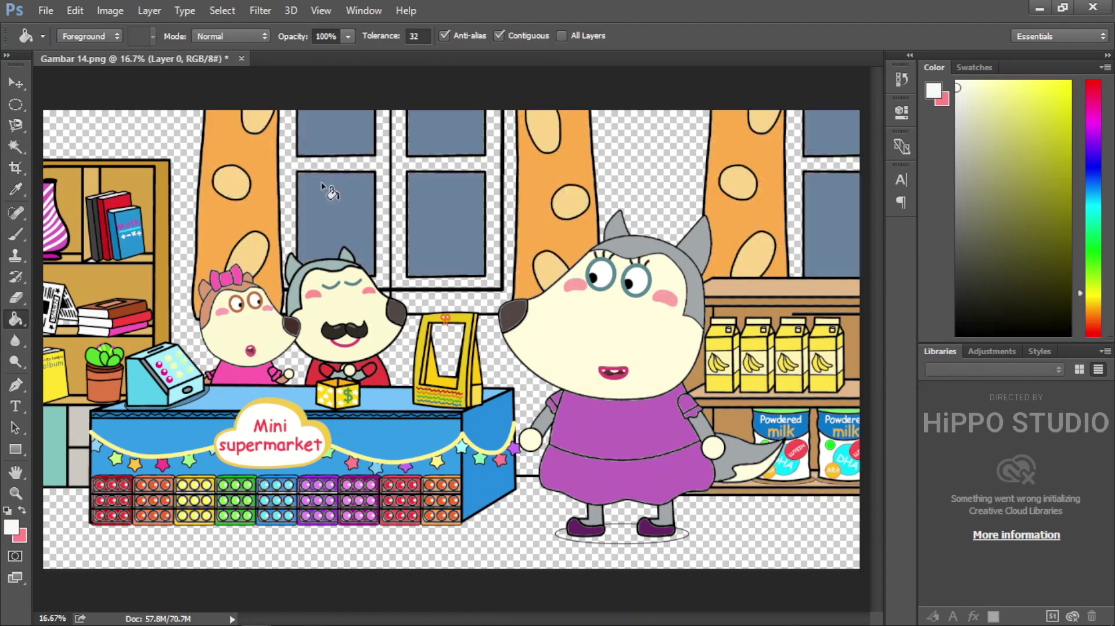
pyautogui.click(337, 164)
pyautogui.click(446, 164)
pyautogui.click(793, 186)
pyautogui.click(512, 174)
# - Fill the wall with light yellow-green, including the small gaps between the characters, paper bag and counter
pyautogui.click(1006, 99)
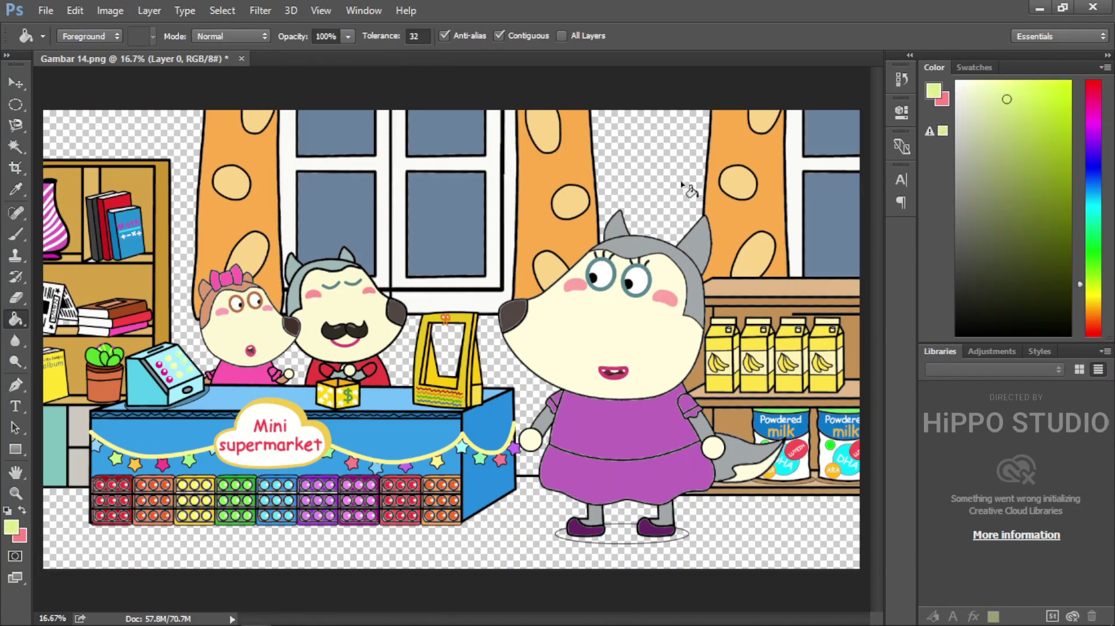
pyautogui.click(650, 162)
pyautogui.click(122, 134)
pyautogui.click(294, 363)
pyautogui.click(400, 355)
pyautogui.click(447, 355)
pyautogui.click(493, 360)
pyautogui.click(531, 464)
# - Fill the shadow under the large wolf's feet with olive green and the floor with pale yellow
pyautogui.keyDown('alt'); pyautogui.click(580, 540); pyautogui.keyUp('alt')
pyautogui.click(621, 537)
pyautogui.keyDown('alt'); pyautogui.click(616, 325); pyautogui.keyUp('alt')
pyautogui.click(639, 554)
pyautogui.click(632, 520)
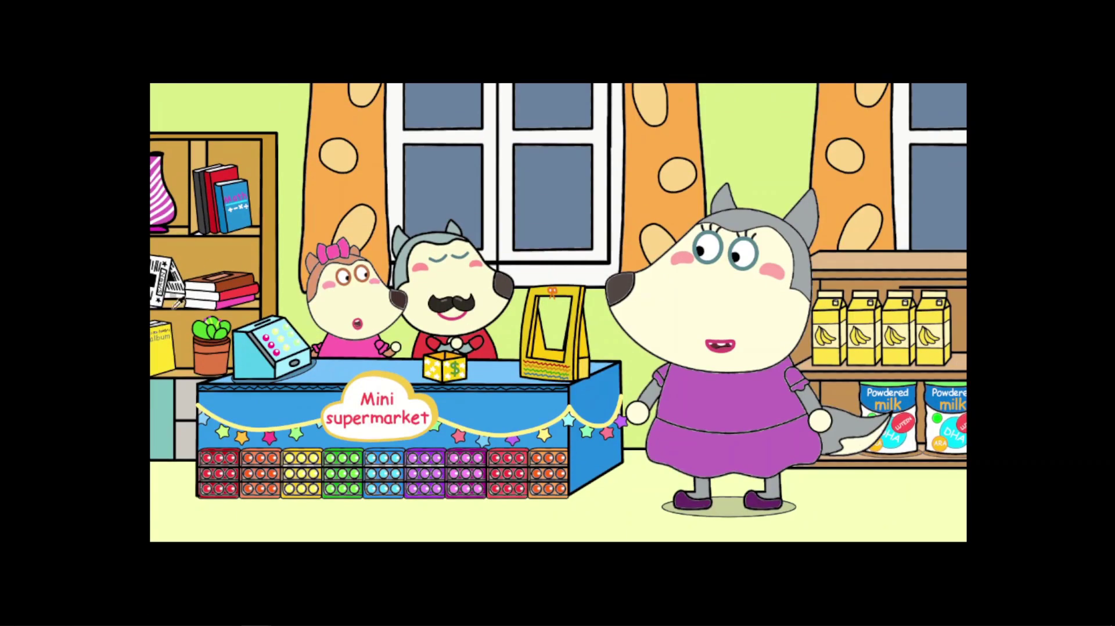